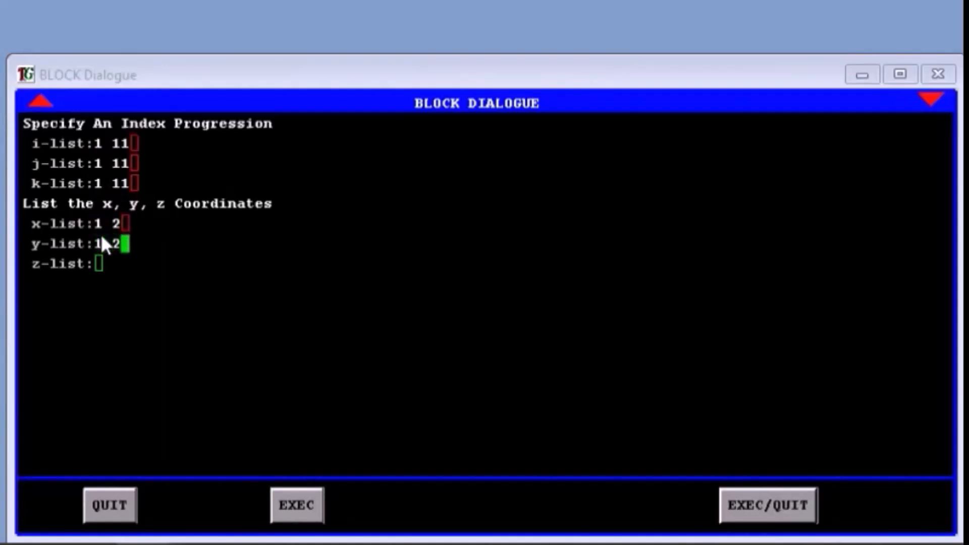
# Set the block's z coordinates to 2 3 and generate the block mesh.
pyautogui.press('Return')
pyautogui.write('2 3')
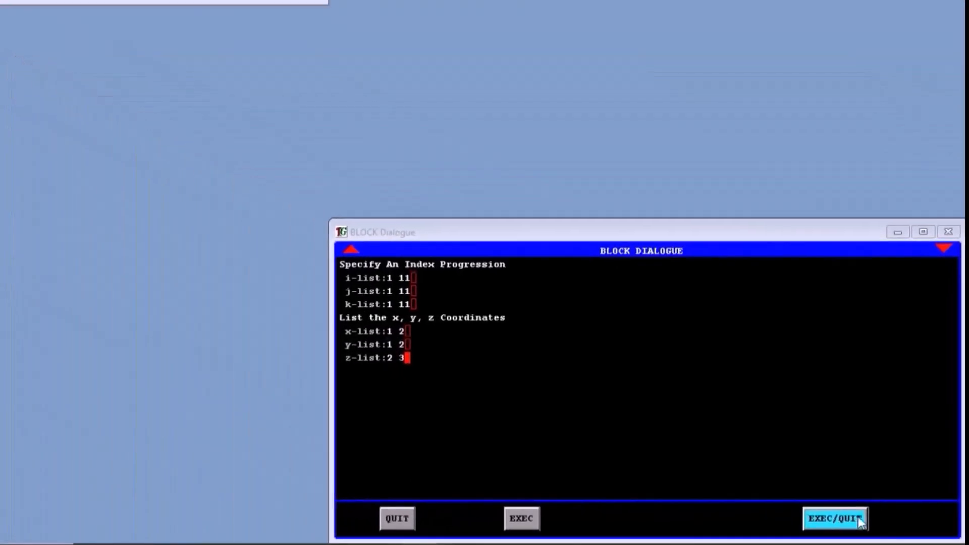
pyautogui.click(858, 520)
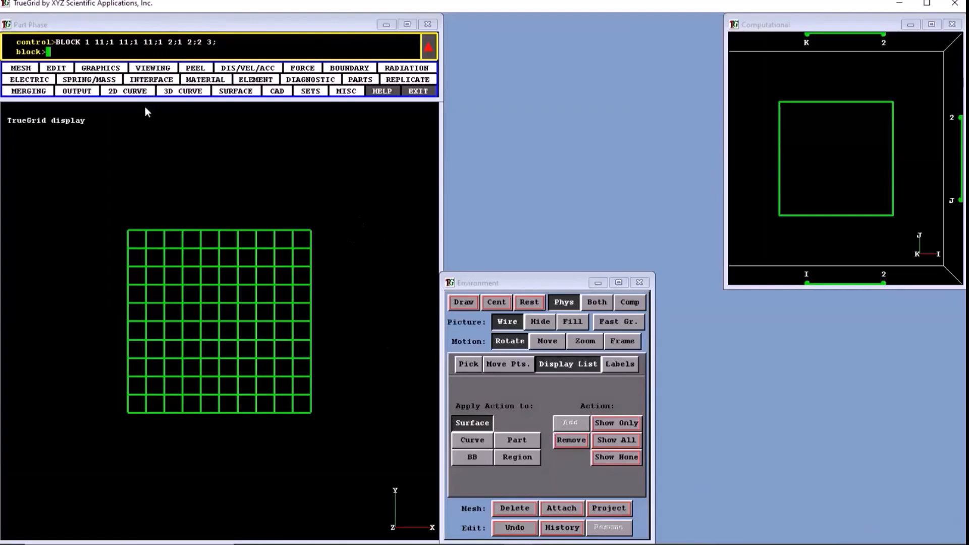
# Rotate the block mesh to an oblique 3D view and switch its display to hidden-line mode.
pyautogui.moveTo(321, 207)
pyautogui.mouseDown()
pyautogui.moveTo(288, 217)
pyautogui.moveTo(272, 244)
pyautogui.moveTo(238, 261)
pyautogui.mouseUp()
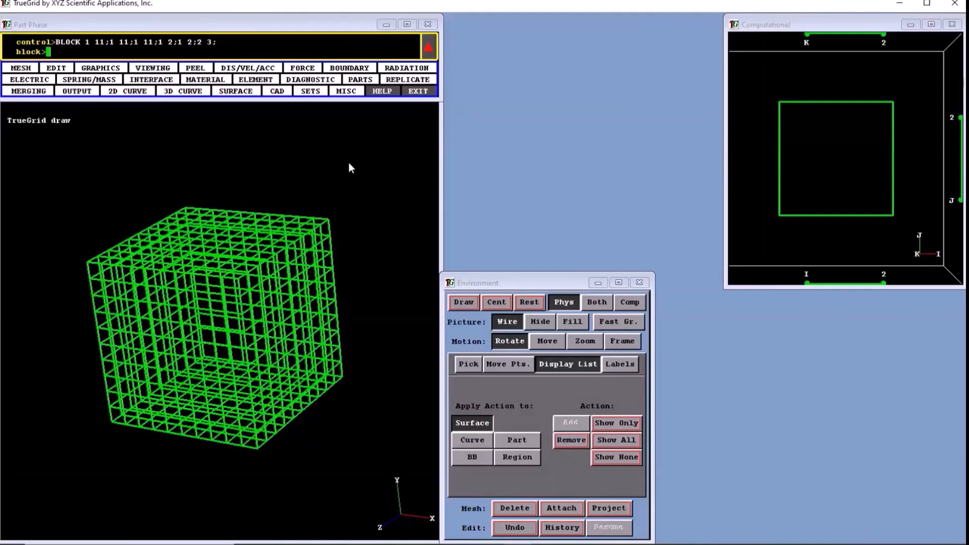
pyautogui.moveTo(349, 163); pyautogui.dragTo(398, 413)
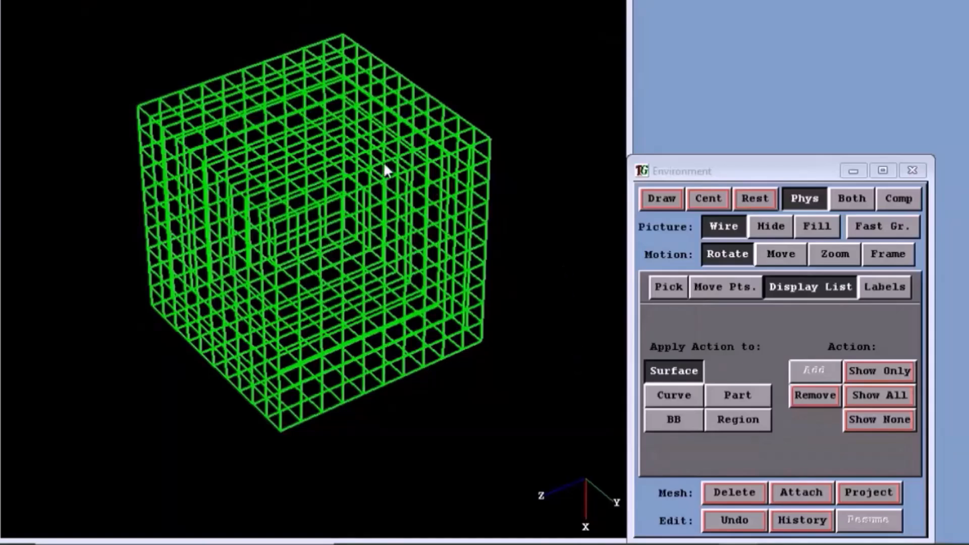
pyautogui.click(770, 227)
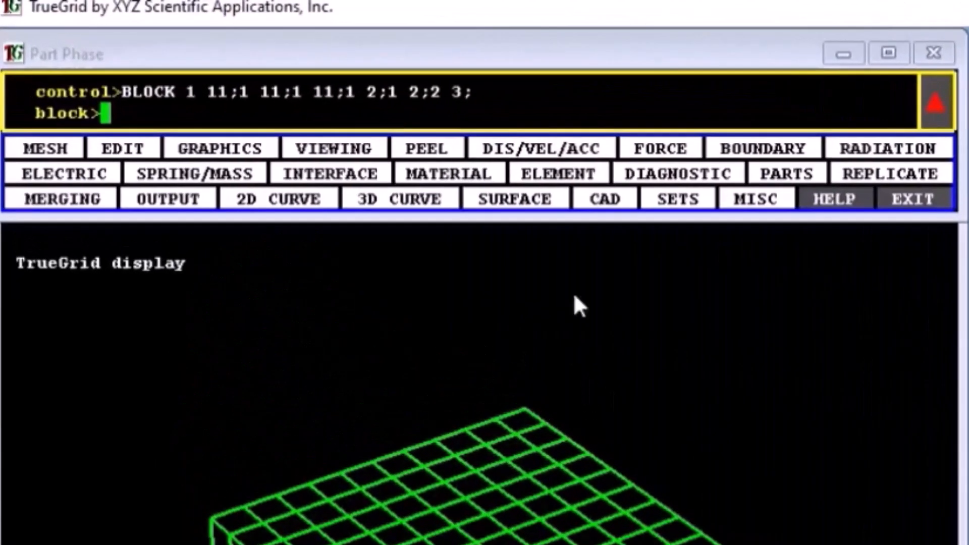
# Begin defining surface number 1 as a cylinder with its axis passing through the point 1, 2, 3.
pyautogui.click(510, 198)
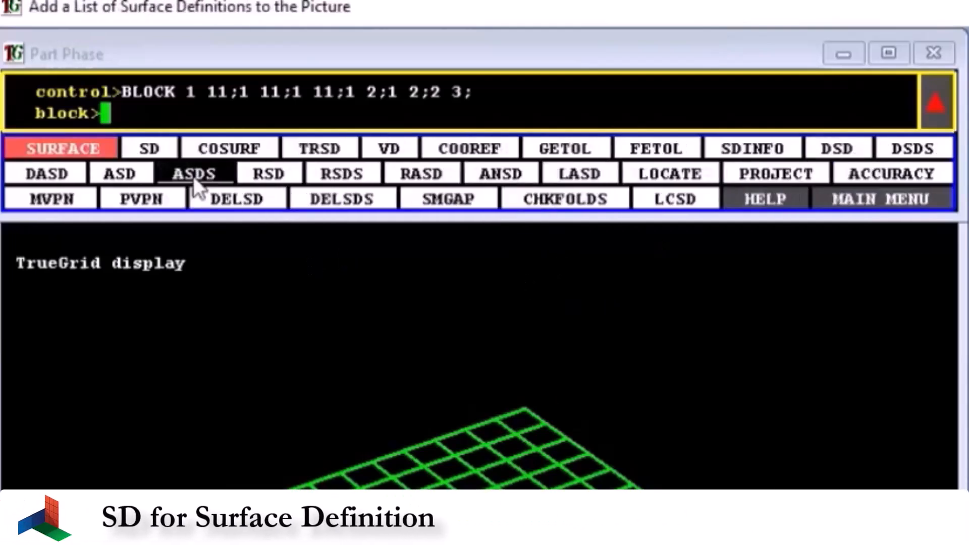
pyautogui.click(146, 146)
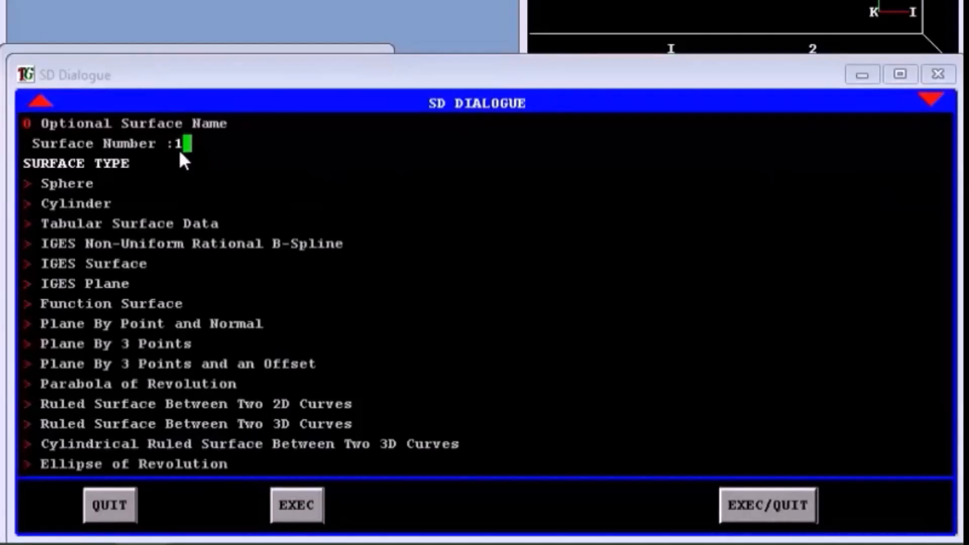
pyautogui.click(69, 205)
pyautogui.press('Return')
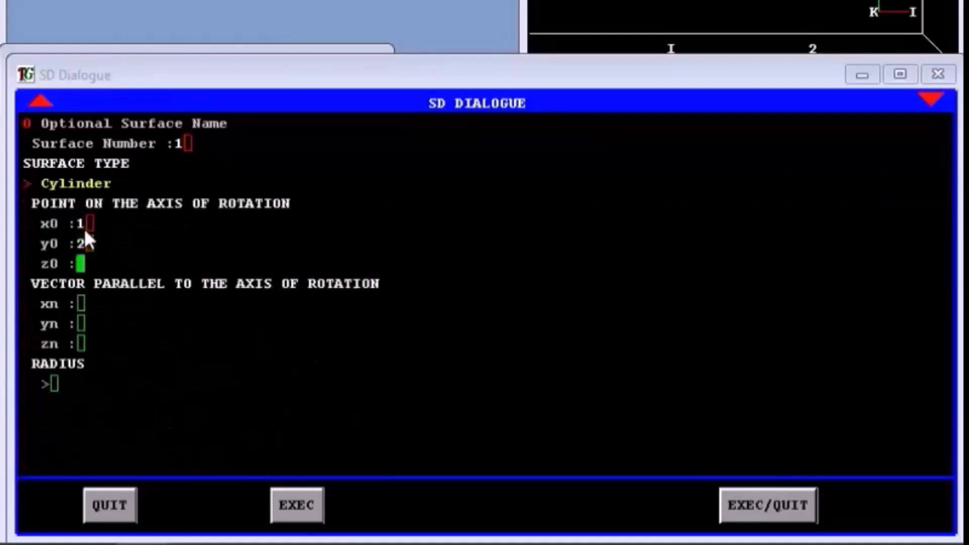
pyautogui.write('3')
pyautogui.press('Return')
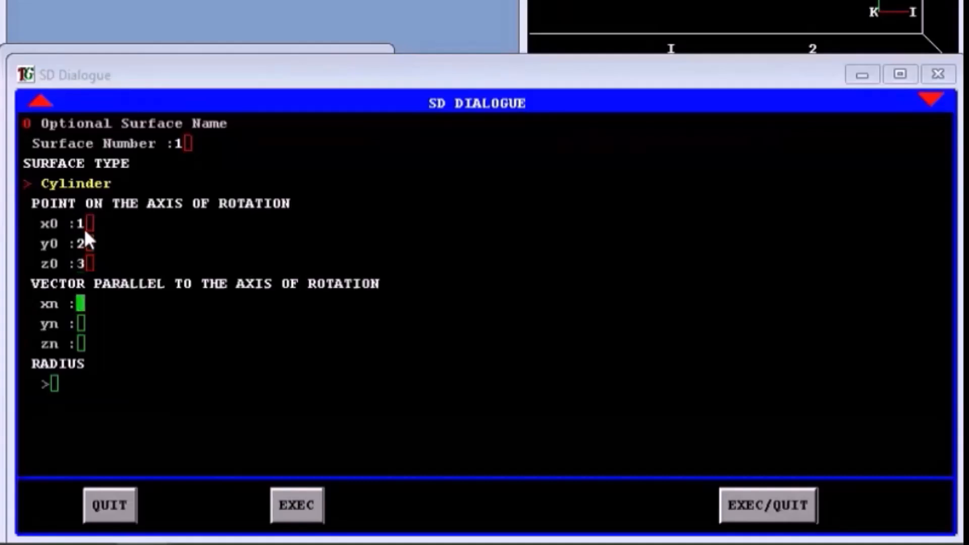
# Set the cylinder's axis vector to 4, 5, 6 and its radius to 2, create the surface and draw it.
pyautogui.write('4')
pyautogui.press('Return')
pyautogui.write('5')
pyautogui.press('Return')
pyautogui.write('6')
pyautogui.press('Return')
pyautogui.write('2')
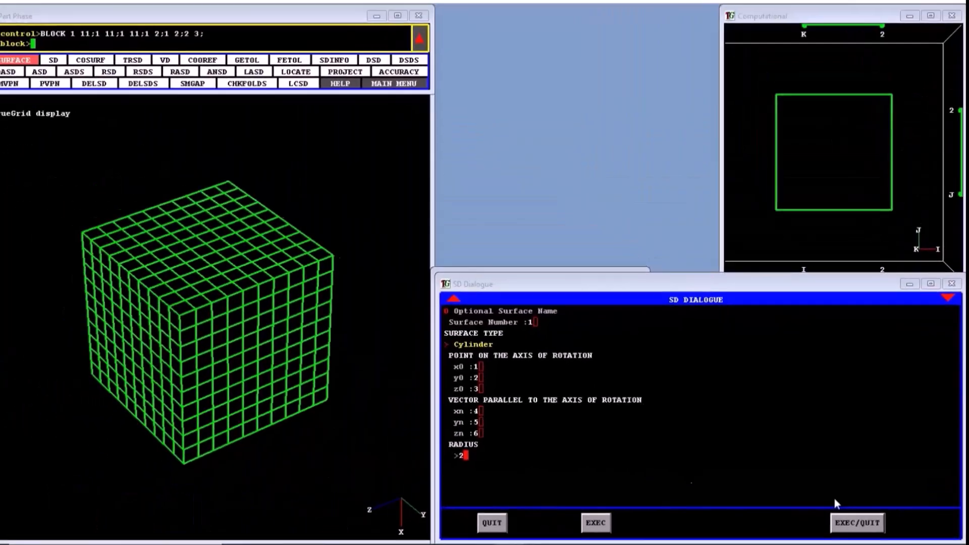
pyautogui.click(857, 523)
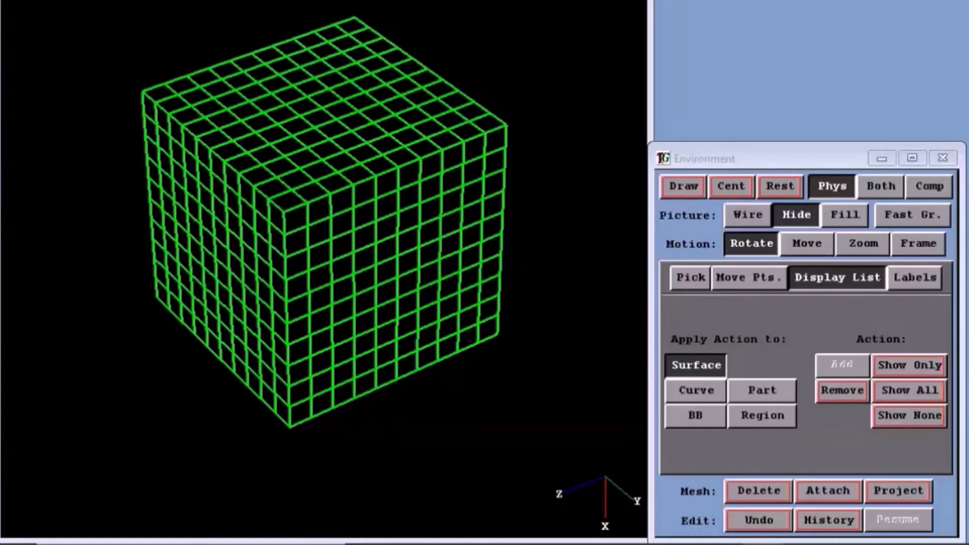
pyautogui.click(684, 185)
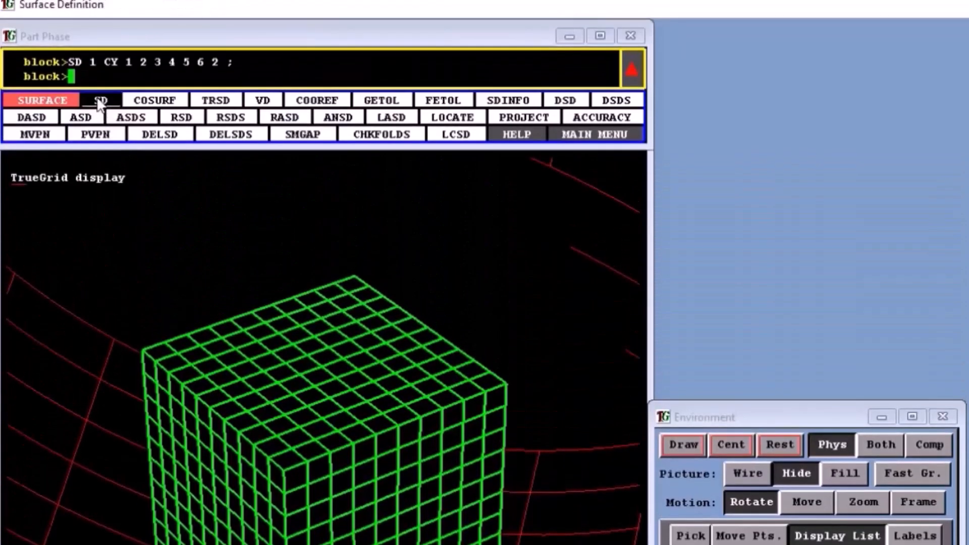
# Define surface number 2 as a sphere centred at 3, 2, 1 with radius 1.
pyautogui.click(101, 101)
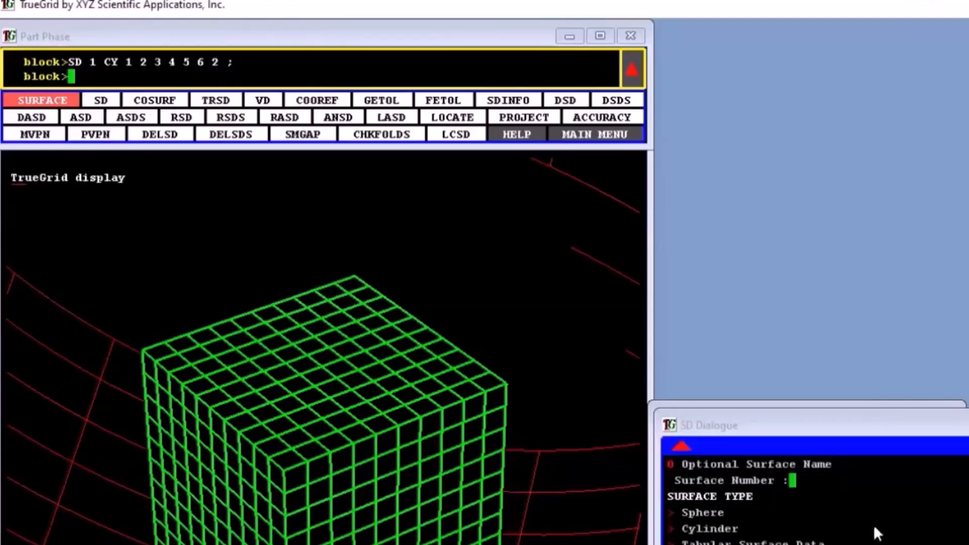
pyautogui.write('2')
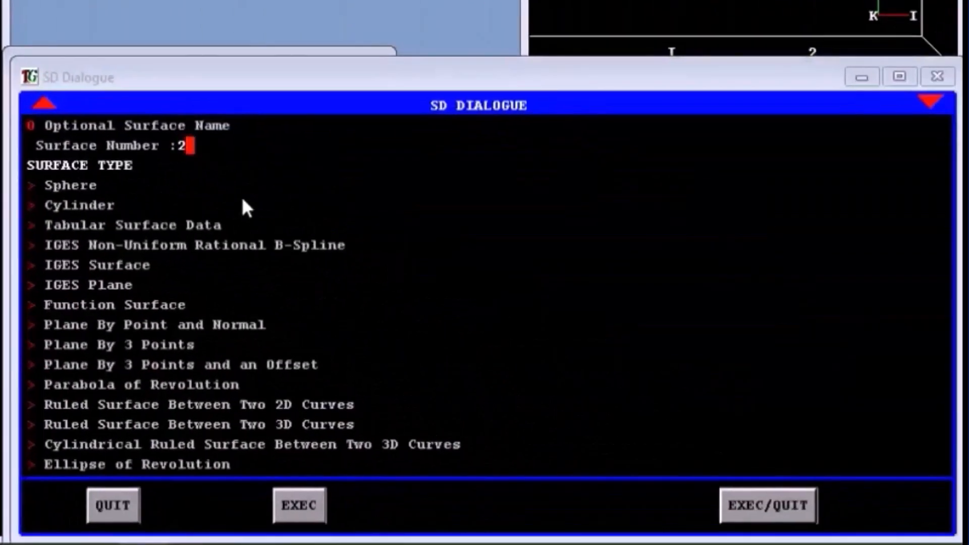
pyautogui.click(81, 187)
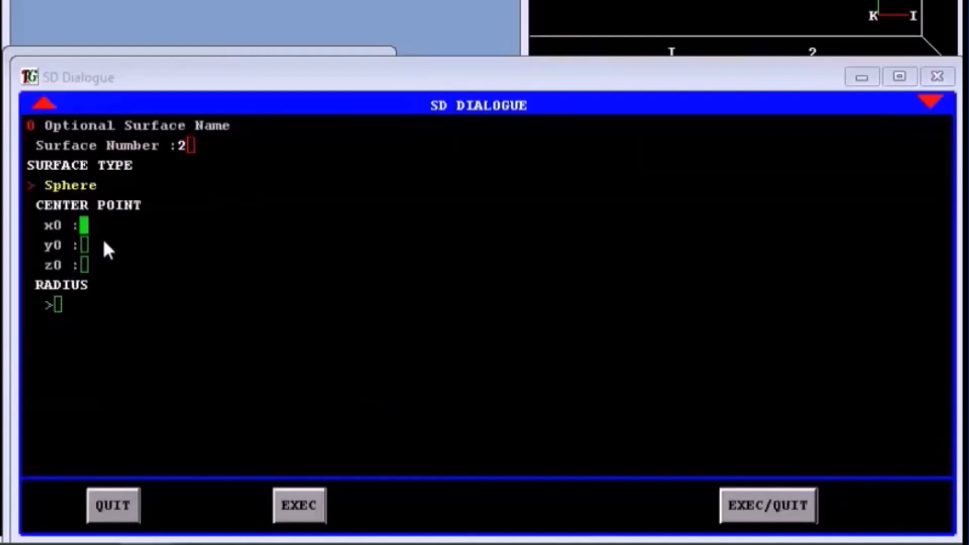
pyautogui.write('3')
pyautogui.press('Return')
pyautogui.write('2')
pyautogui.press('Return')
pyautogui.write('1')
pyautogui.press('Return')
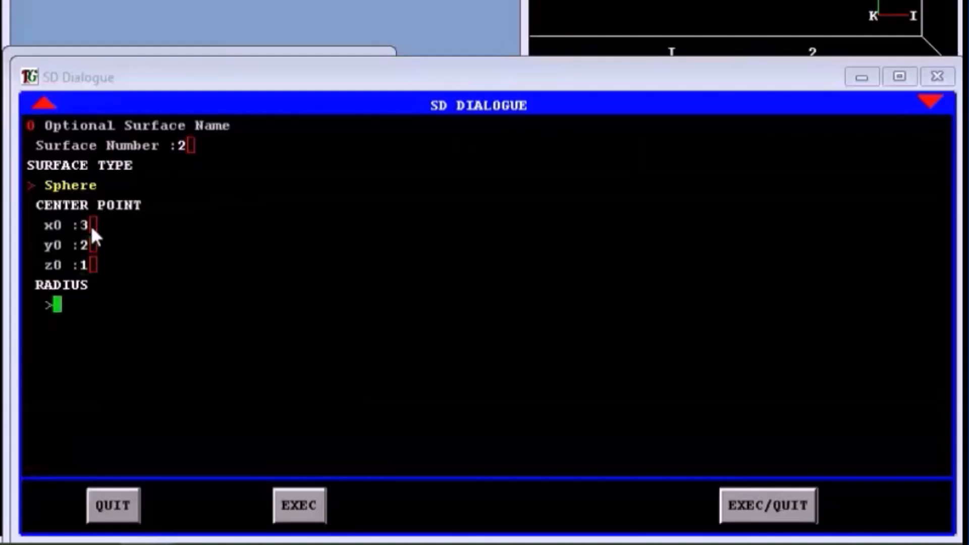
pyautogui.write('1')
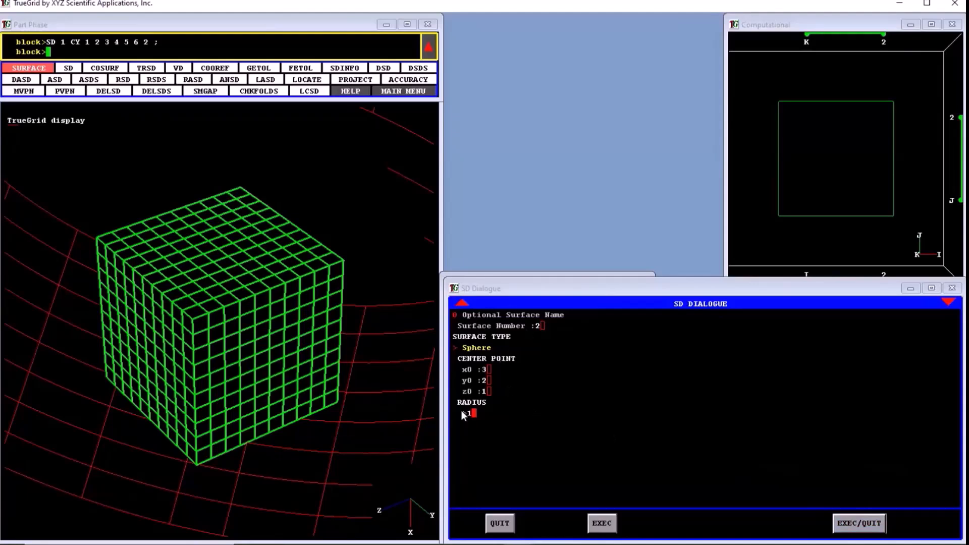
pyautogui.click(853, 525)
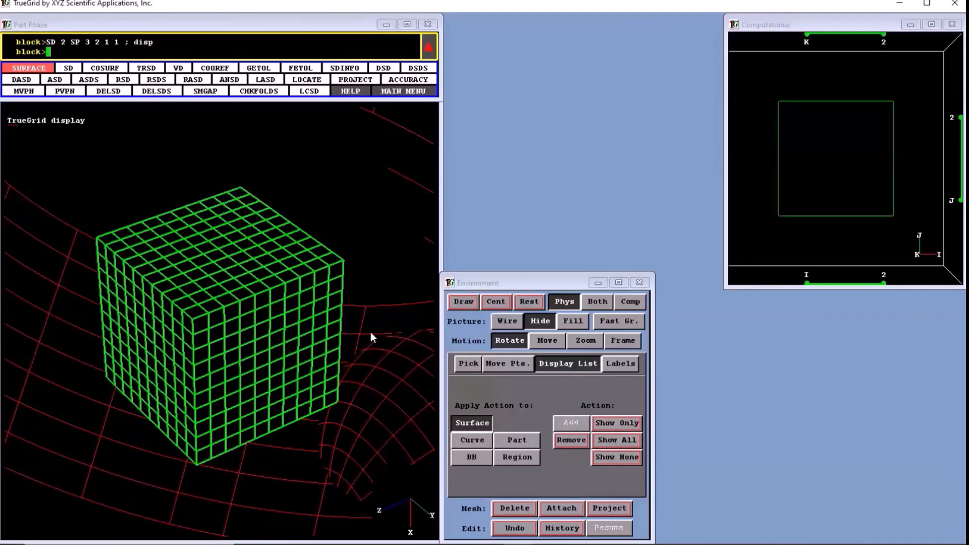
# Restore the view to fit the whole model and rotate it to inspect the cylinder, sphere and block together.
pyautogui.click(529, 301)
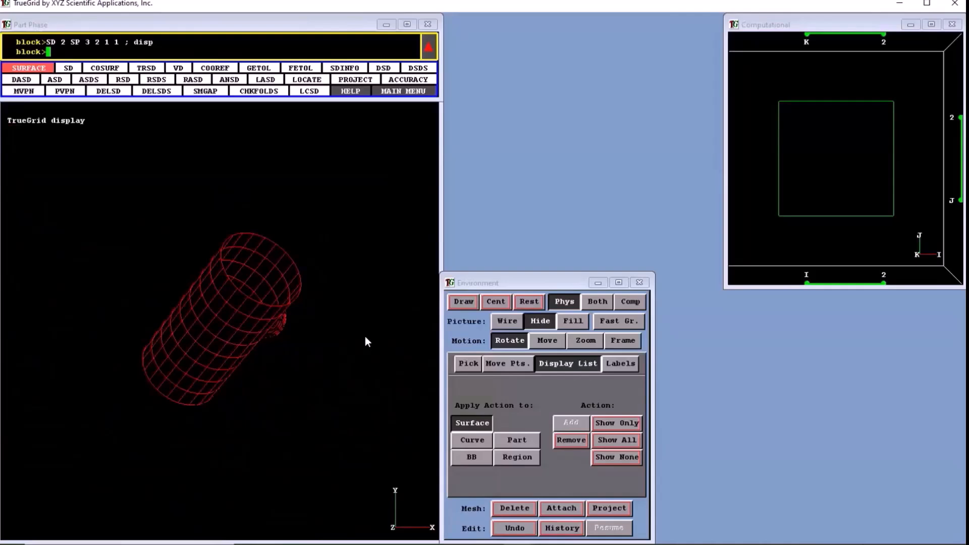
pyautogui.moveTo(348, 294); pyautogui.dragTo(249, 313)
pyautogui.moveTo(160, 307); pyautogui.dragTo(232, 337)
pyautogui.moveTo(242, 280); pyautogui.dragTo(247, 243)
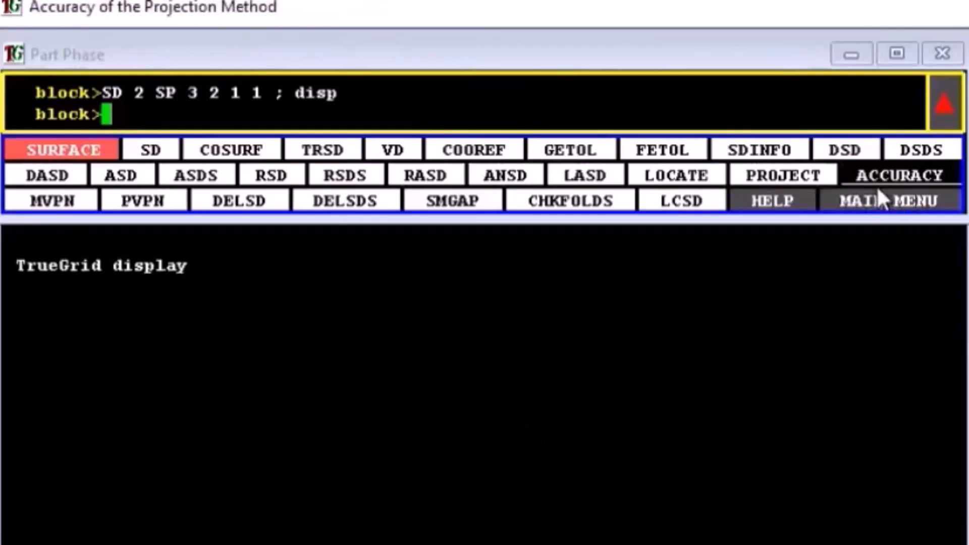
# Start an interactive 3D spline curve and set point picking to the Z-Buffer method.
pyautogui.click(877, 202)
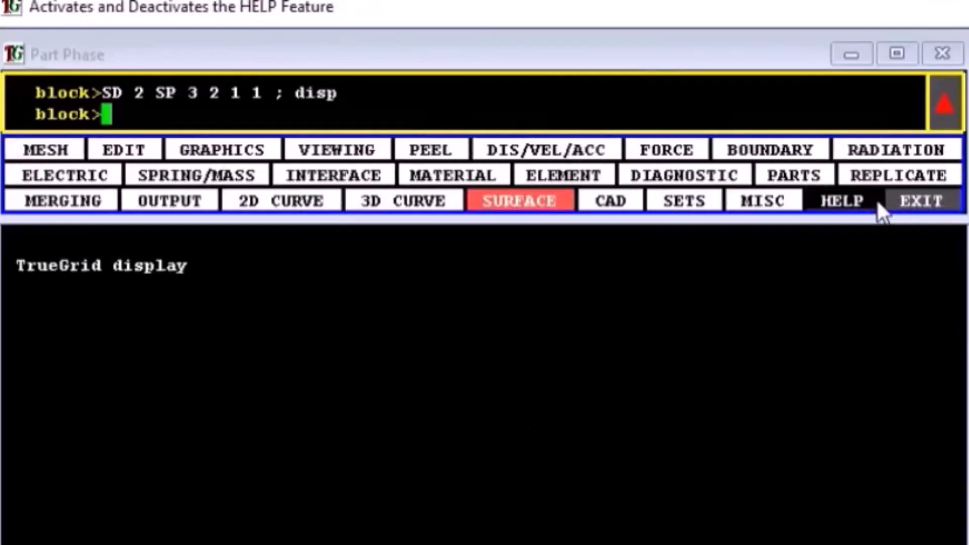
pyautogui.click(371, 199)
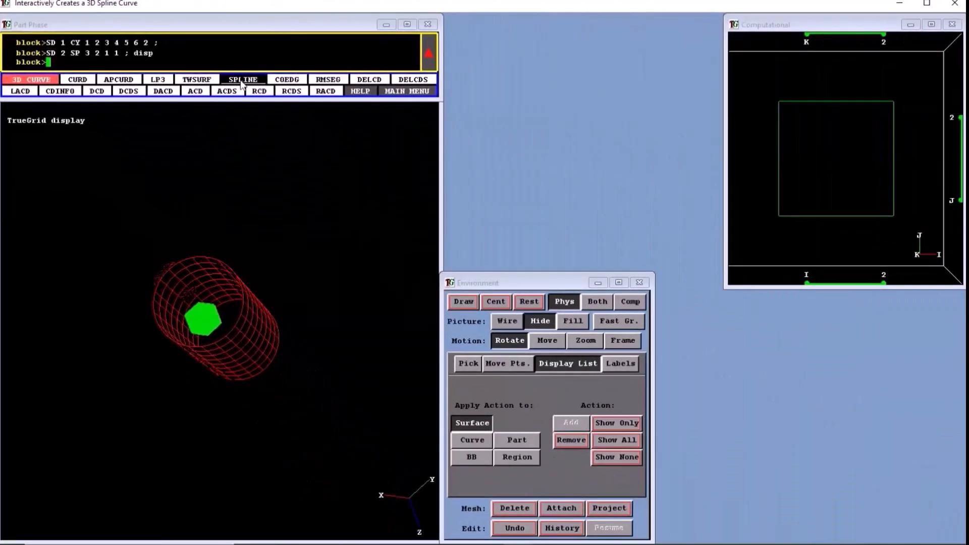
pyautogui.click(242, 81)
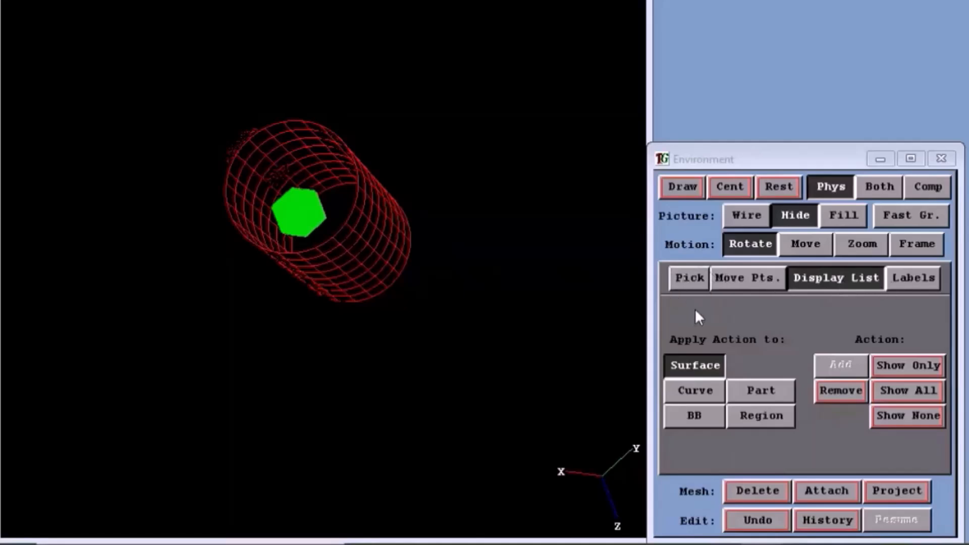
pyautogui.click(689, 278)
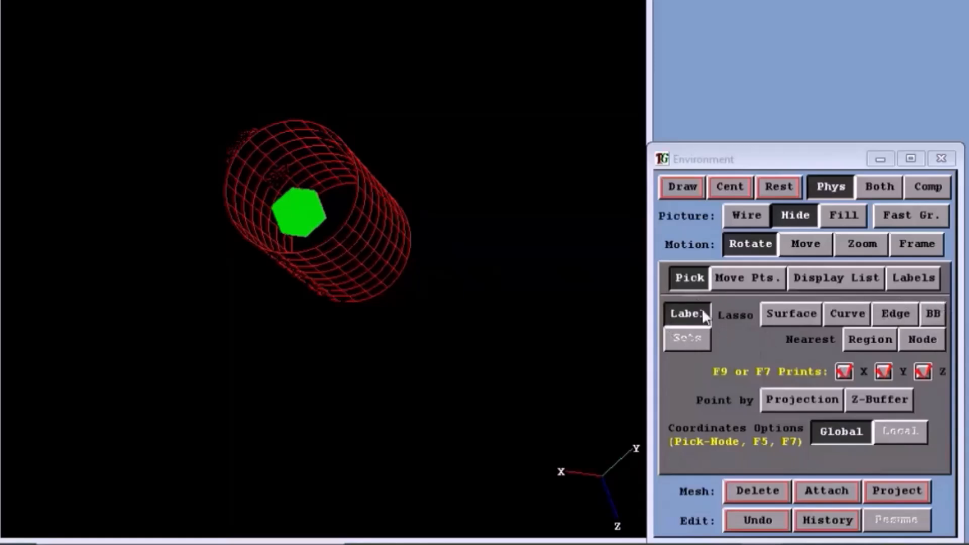
pyautogui.click(878, 404)
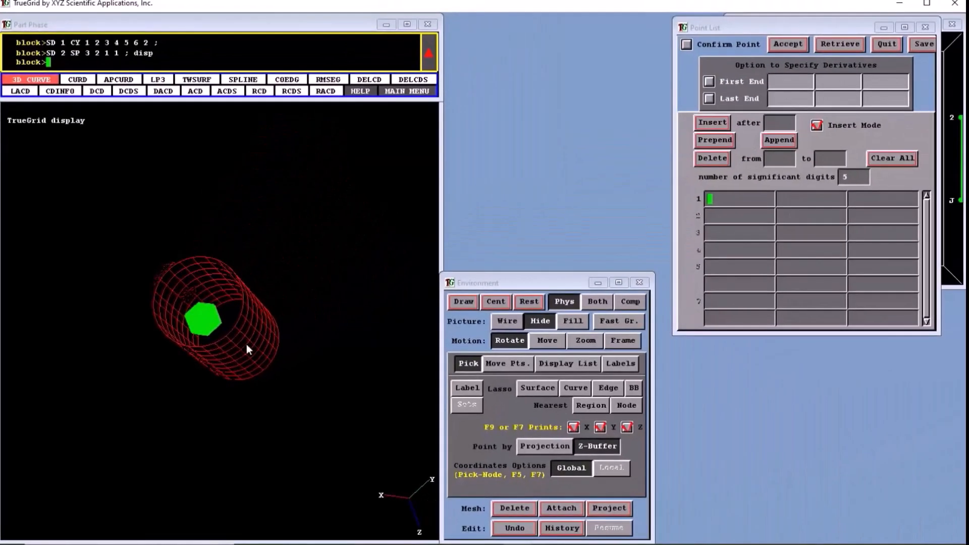
# Place the first three spline points on the cylinder at about (-1.18, -0.40, 2.72), (-0.67, 3.01, 3.46) and (1.27, 3.13, 6.63).
pyautogui.press('F9')
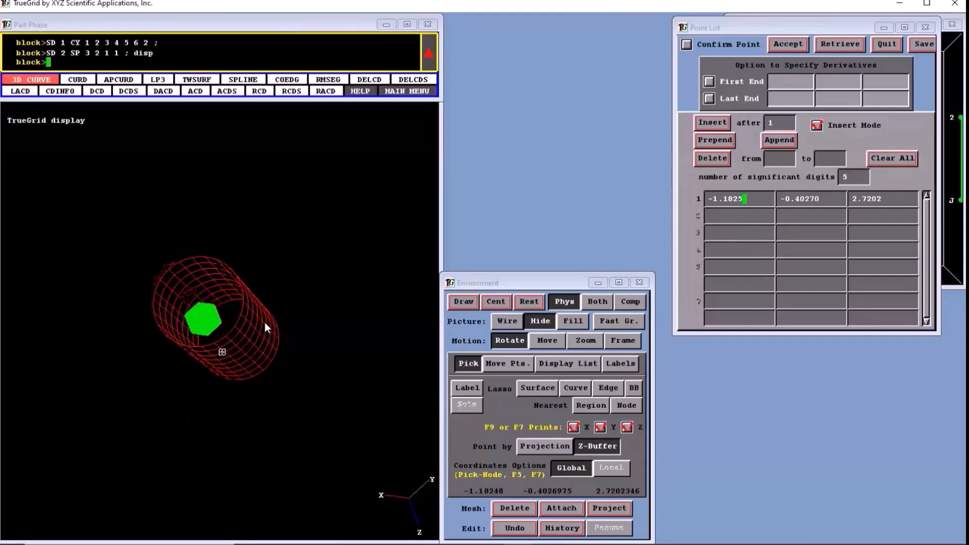
pyautogui.press('F9')
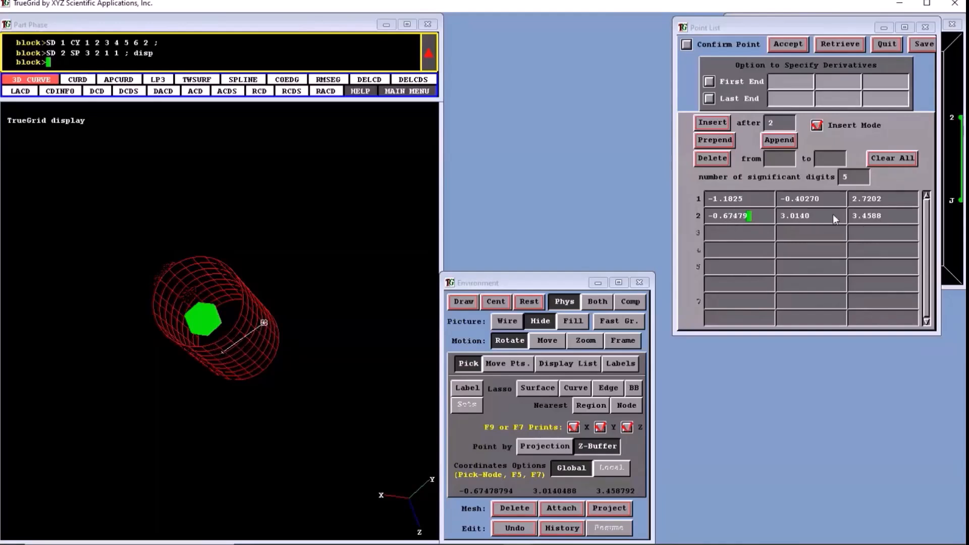
pyautogui.moveTo(342, 346); pyautogui.dragTo(220, 178)
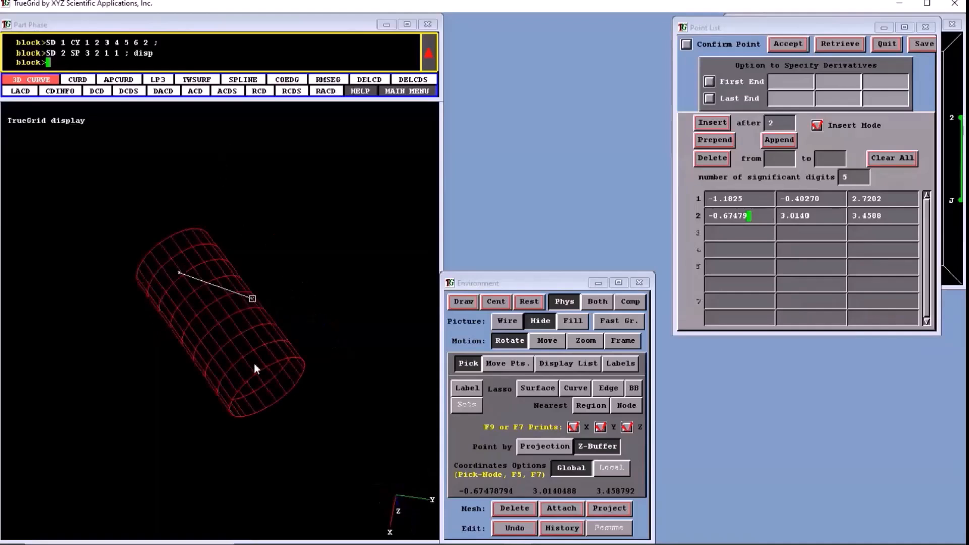
pyautogui.press('F7')
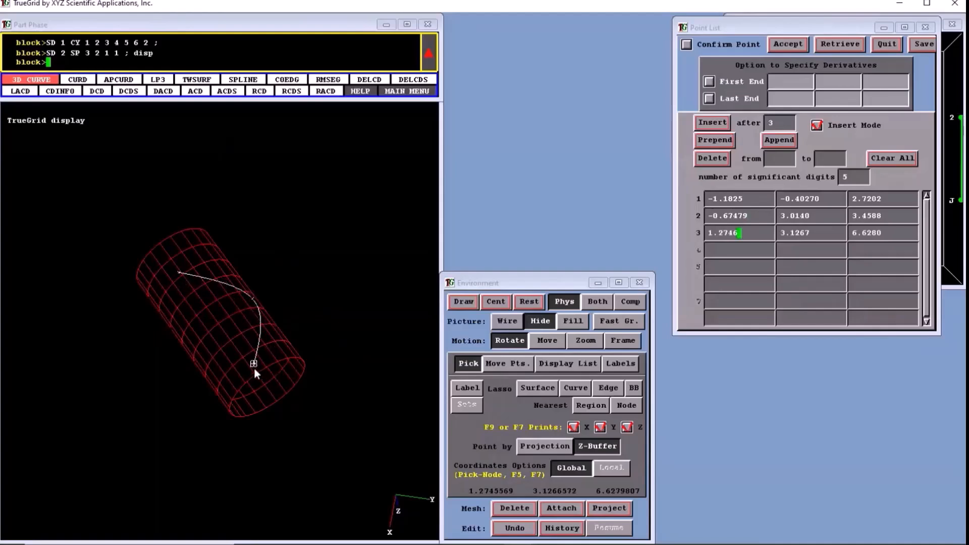
# Add a fourth spline point on the sphere at about (3.56, 1.17, 1.02) and a fifth on the cylinder at about (1.47, 1.56, 0.34).
pyautogui.moveTo(255, 369); pyautogui.dragTo(529, 305, button='middle')
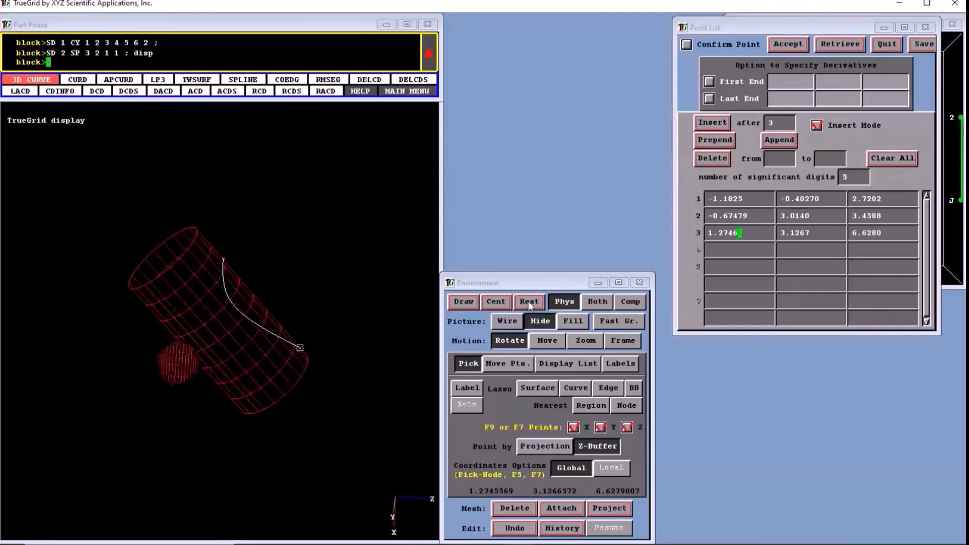
pyautogui.press('F7')
pyautogui.moveTo(126, 420); pyautogui.dragTo(303, 345, button='middle')
pyautogui.press('F7')
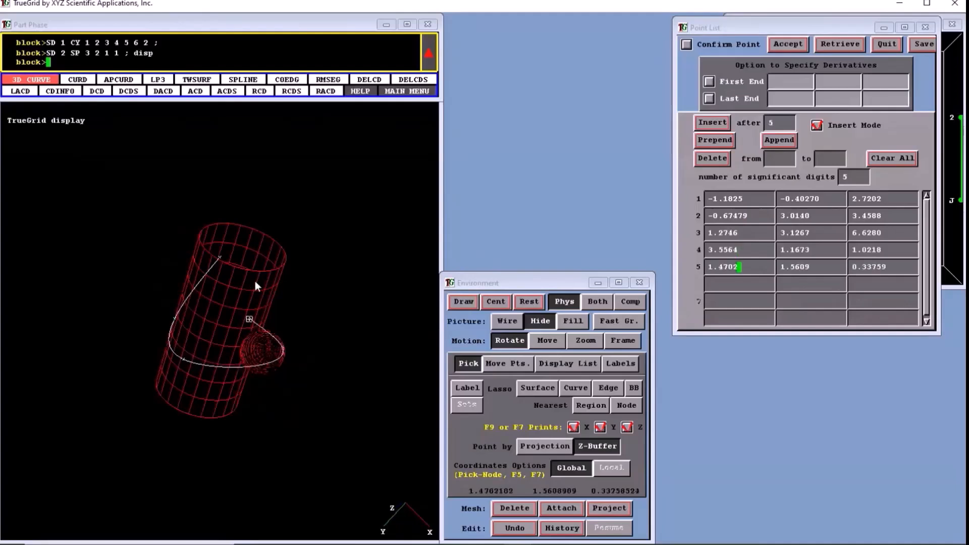
# Add four more spline points around the cylinder, ending at about (0.04, 2.72, 0.78).
pyautogui.press('F7')
pyautogui.press('F7')
pyautogui.press('F7')
pyautogui.press('F7')
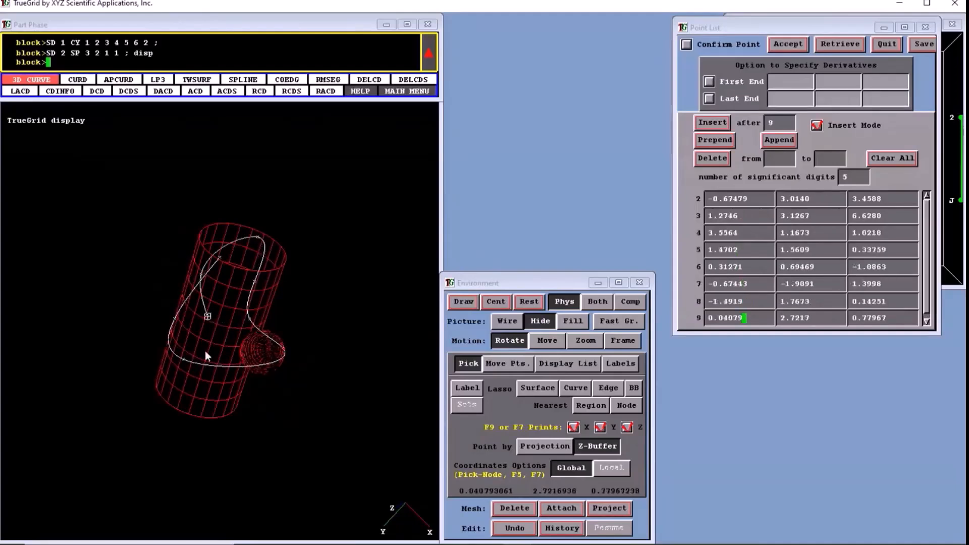
# Inspect the spline from several angles and save it as curve number 1.
pyautogui.moveTo(228, 400); pyautogui.dragTo(0, 323, button='middle')
pyautogui.moveTo(159, 326); pyautogui.dragTo(208, 265, button='middle')
pyautogui.moveTo(270, 273); pyautogui.dragTo(254, 220, button='middle')
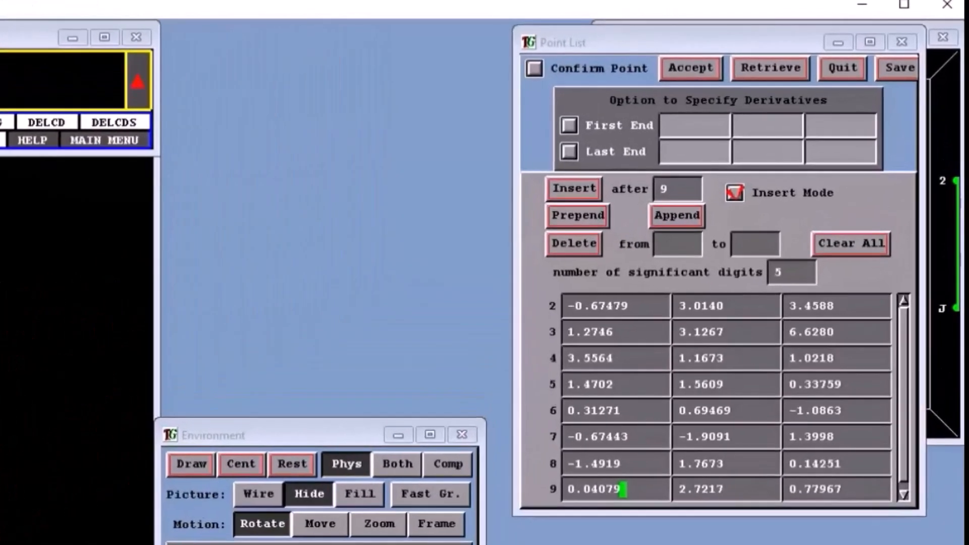
pyautogui.click(901, 68)
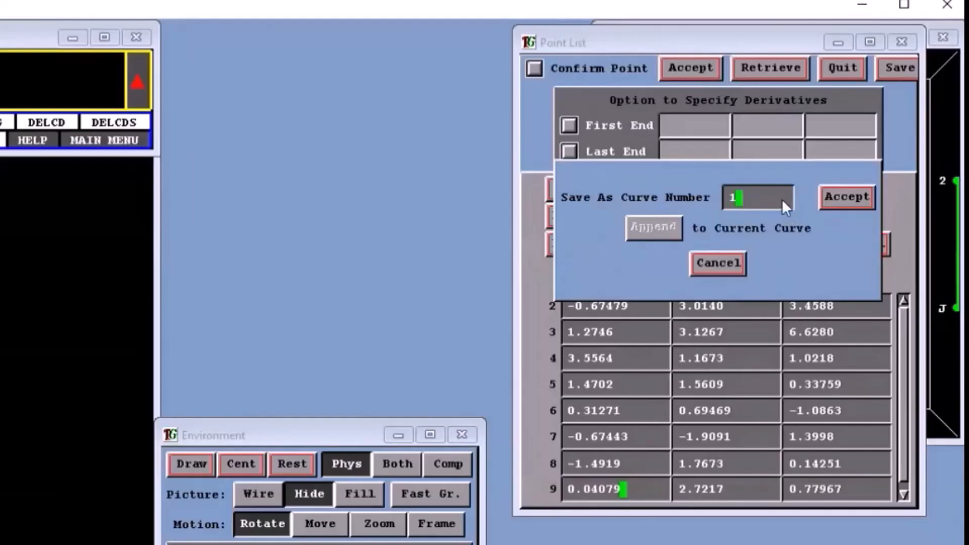
pyautogui.press('Return')
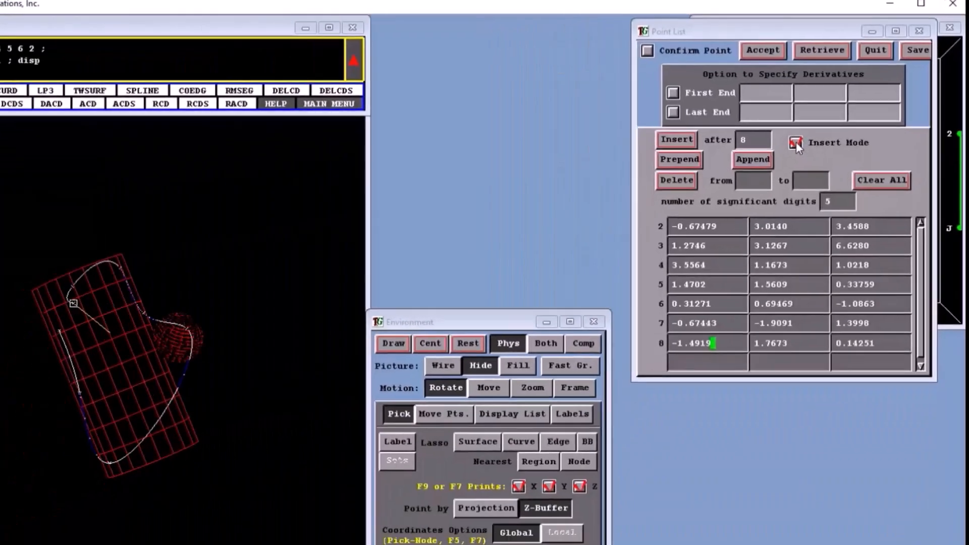
# Turn off Insert Mode and reposition the eighth spline point on the cylinder to about (1.04, 3.02, 1.17).
pyautogui.click(721, 203)
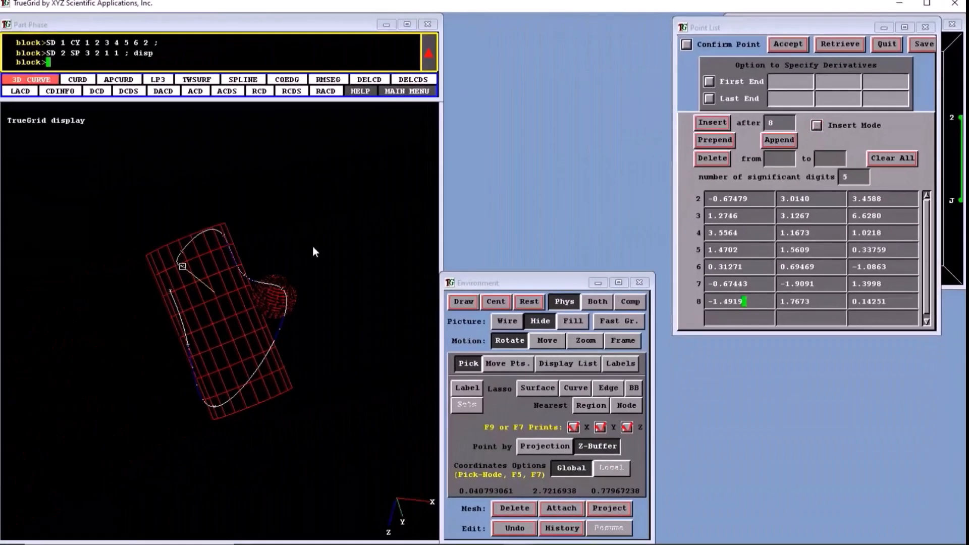
pyautogui.click(188, 284)
pyautogui.click(200, 303)
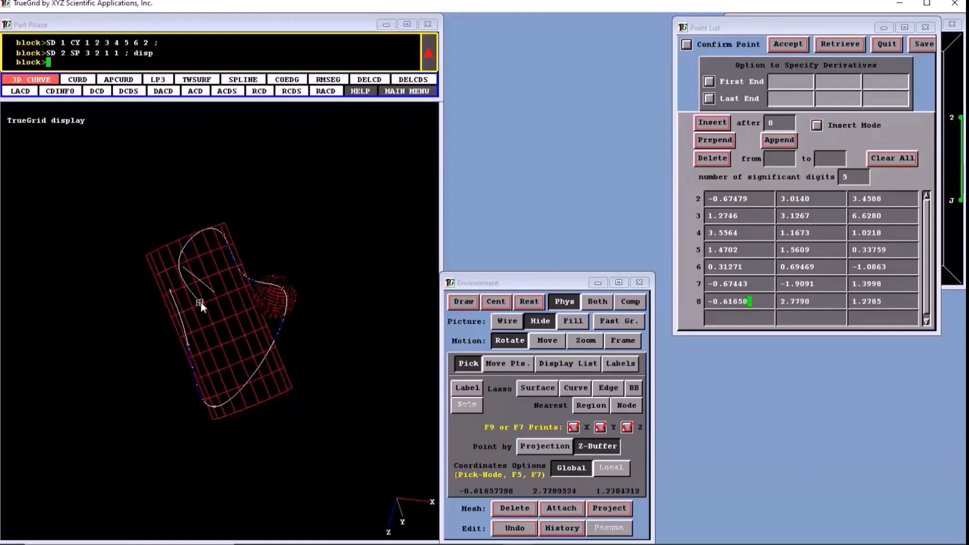
pyautogui.click(218, 323)
pyautogui.click(230, 320)
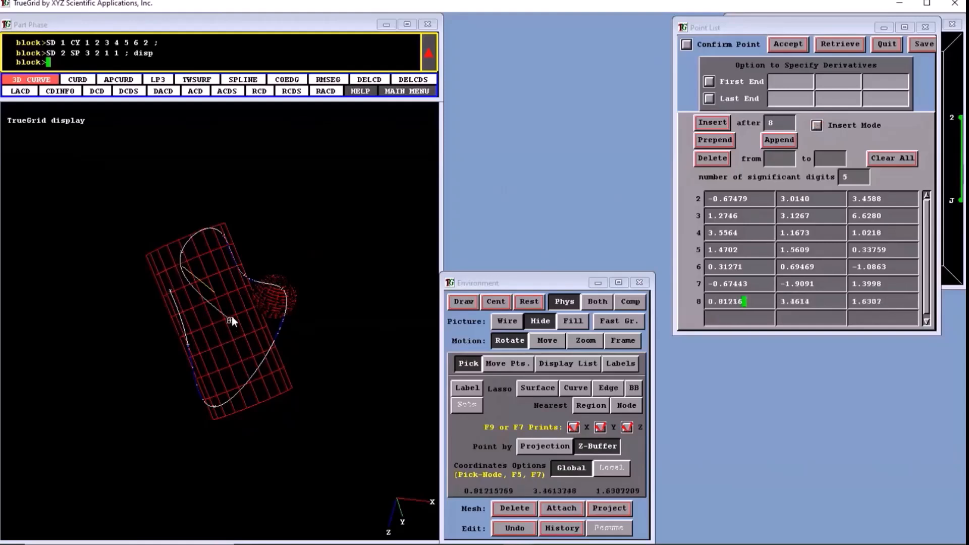
pyautogui.moveTo(231, 316)
pyautogui.mouseDown()
pyautogui.moveTo(205, 261)
pyautogui.moveTo(194, 301)
pyautogui.moveTo(201, 331)
pyautogui.moveTo(229, 328)
pyautogui.moveTo(236, 307)
pyautogui.mouseUp()
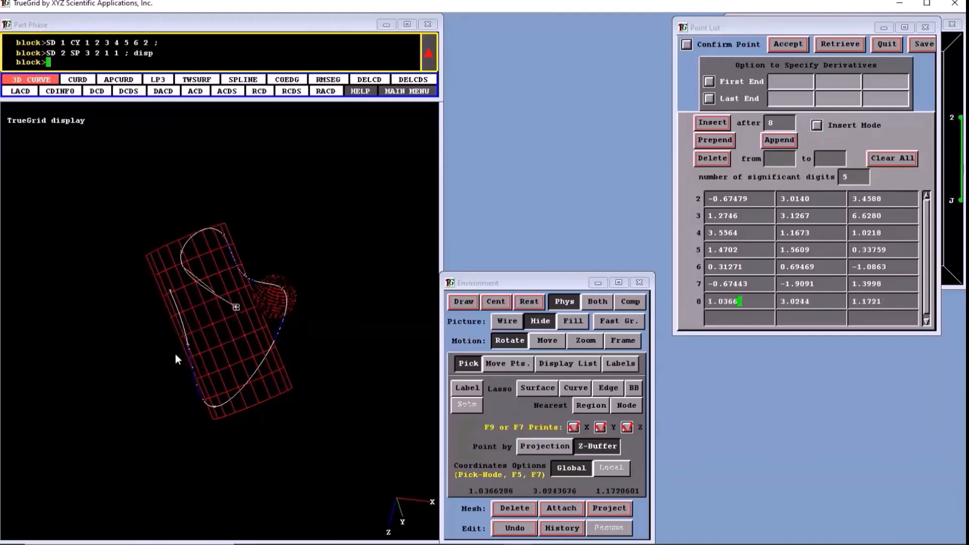
# Inspect the reshaped spline from several angles and quit its point list without saving.
pyautogui.moveTo(174, 352); pyautogui.dragTo(173, 203, button='middle')
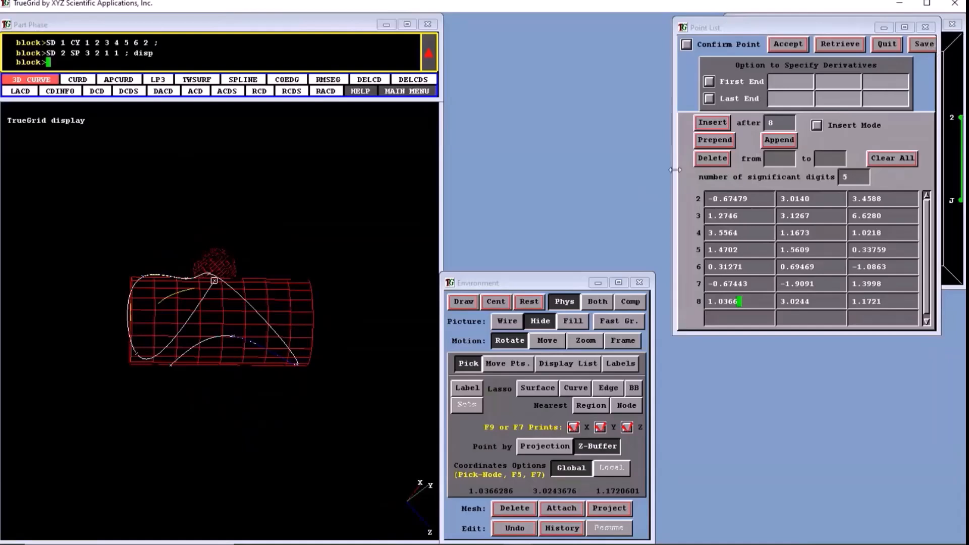
pyautogui.moveTo(350, 302); pyautogui.dragTo(247, 231)
pyautogui.moveTo(135, 346); pyautogui.dragTo(426, 303)
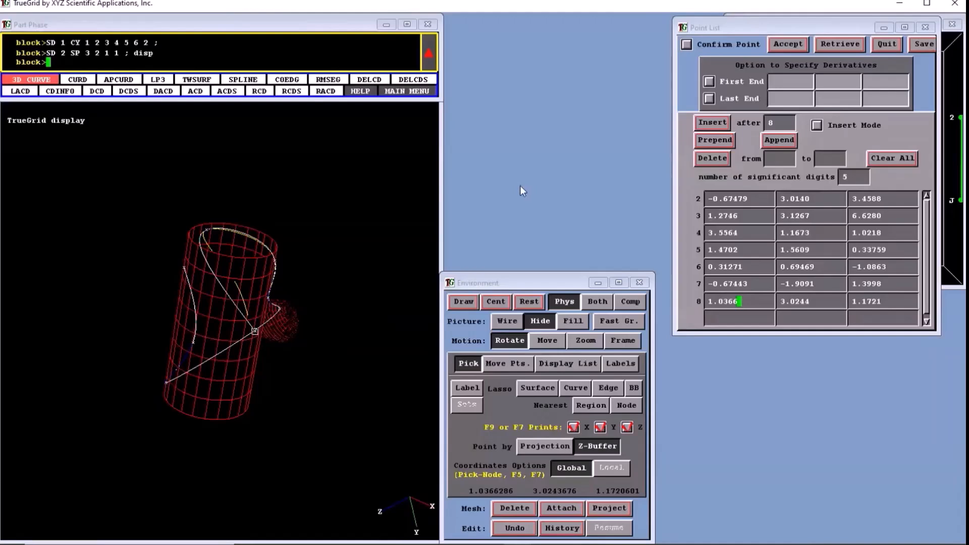
pyautogui.click(882, 43)
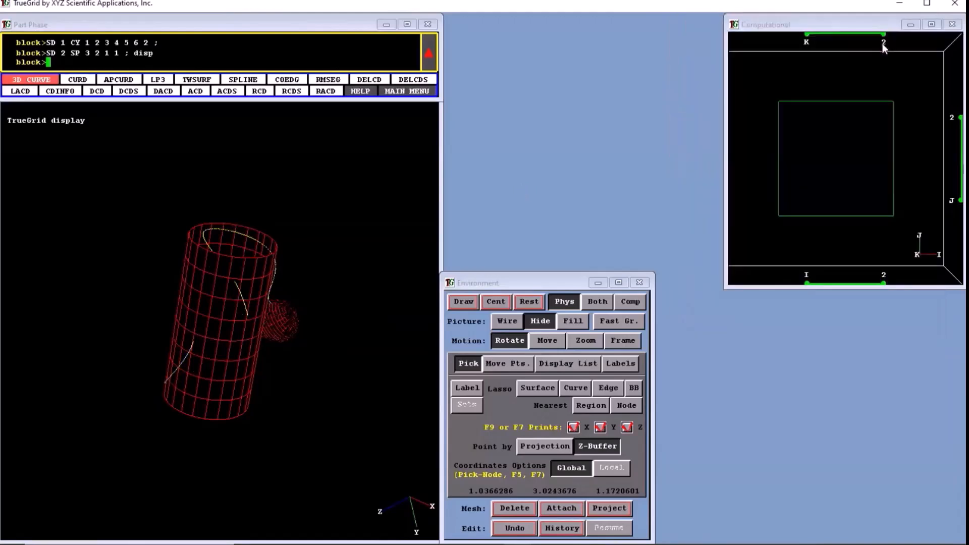
# Start an LP3 polygonal line and clear all existing points from its point list.
pyautogui.moveTo(432, 233); pyautogui.dragTo(258, 342)
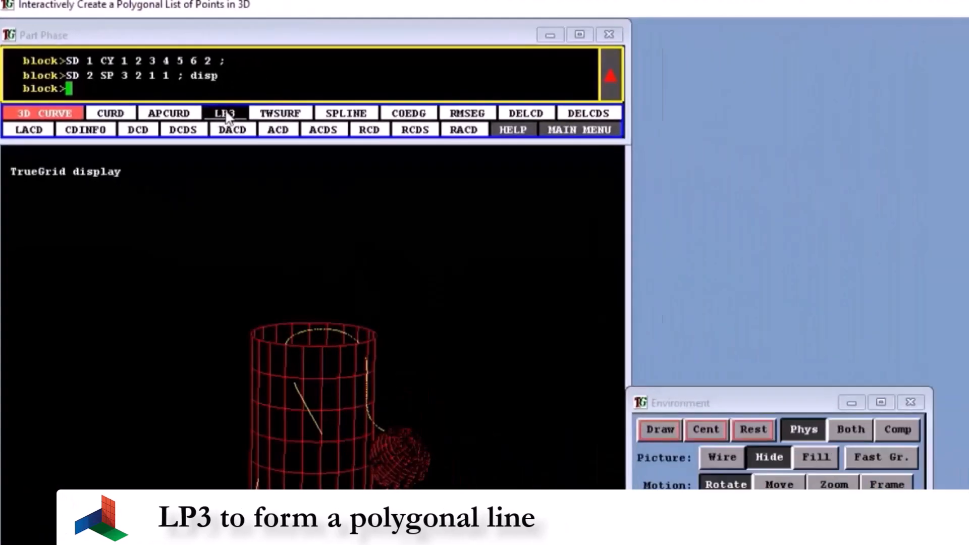
pyautogui.click(338, 167)
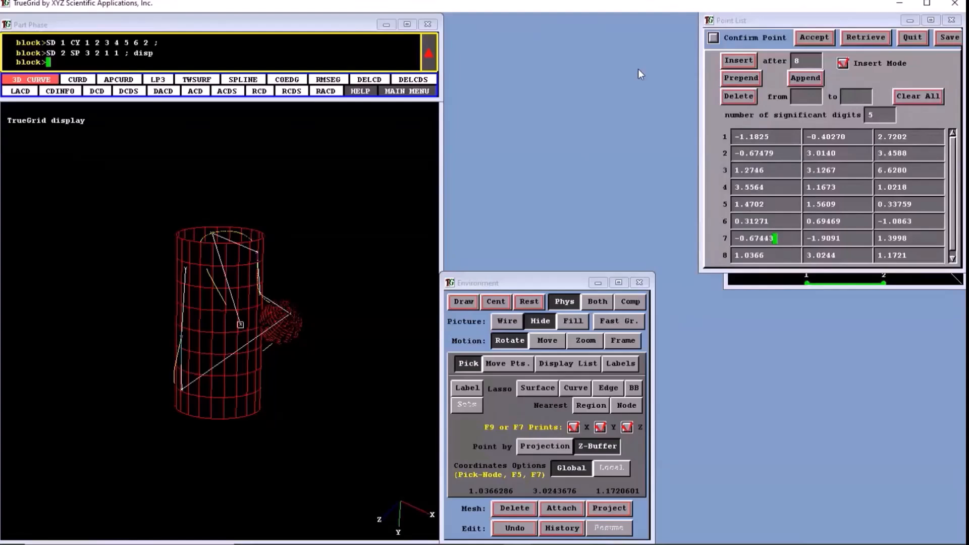
pyautogui.moveTo(820, 22); pyautogui.dragTo(796, 34)
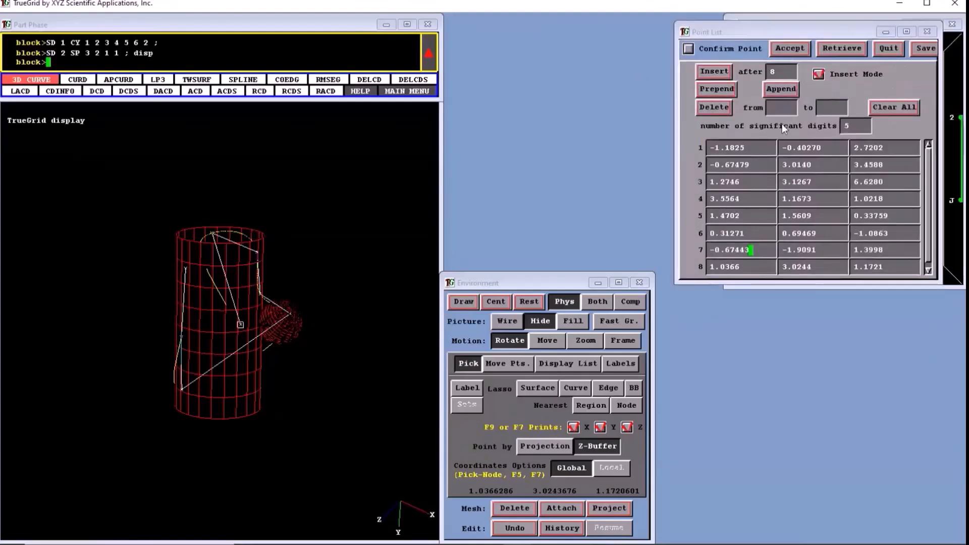
pyautogui.moveTo(305, 359); pyautogui.dragTo(178, 427)
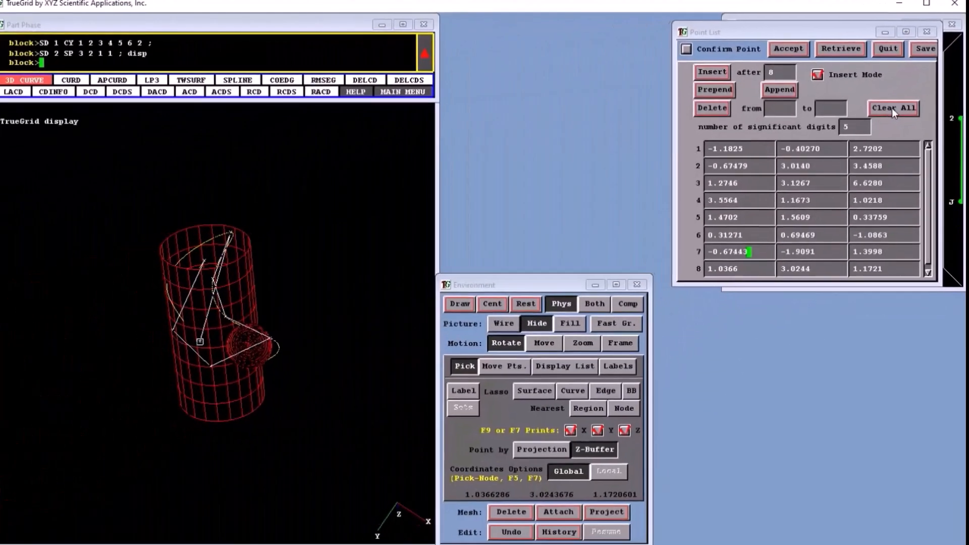
pyautogui.click(892, 108)
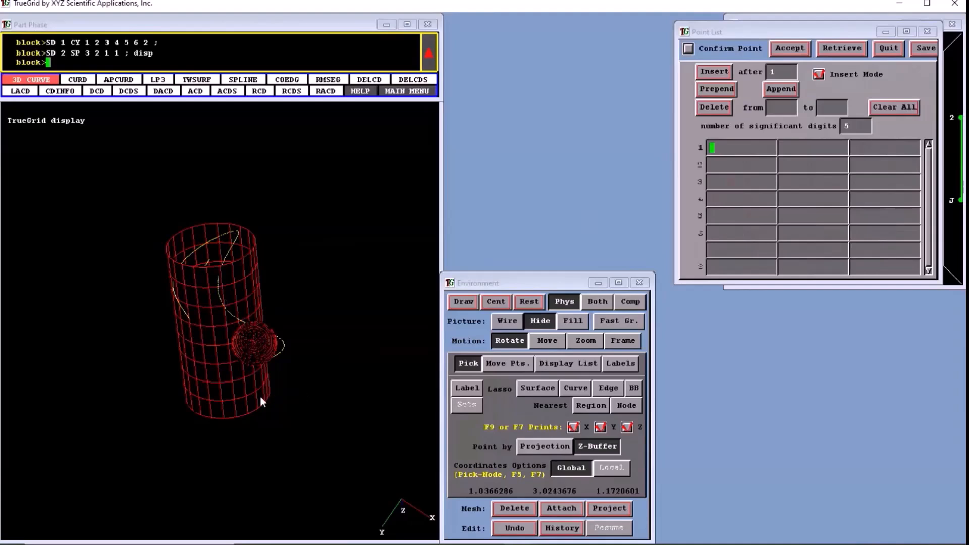
# Place five polyline points on the cylinder, from about (2.21, 5.46, 4.06) through (-0.64, 1.53, -0.68) and back to about (1.66, 5.38, 4.23).
pyautogui.moveTo(317, 410); pyautogui.dragTo(392, 259)
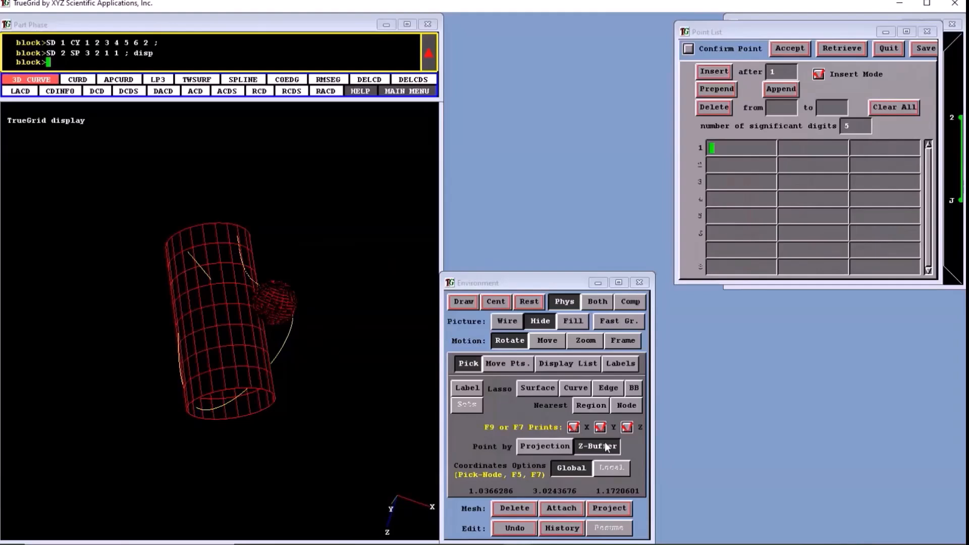
pyautogui.click(225, 380)
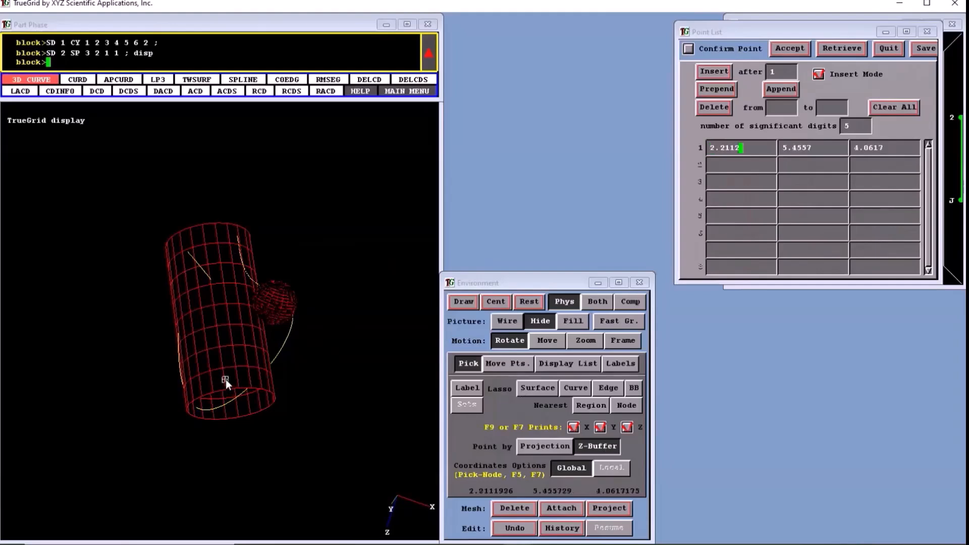
pyautogui.click(238, 317)
pyautogui.click(211, 240)
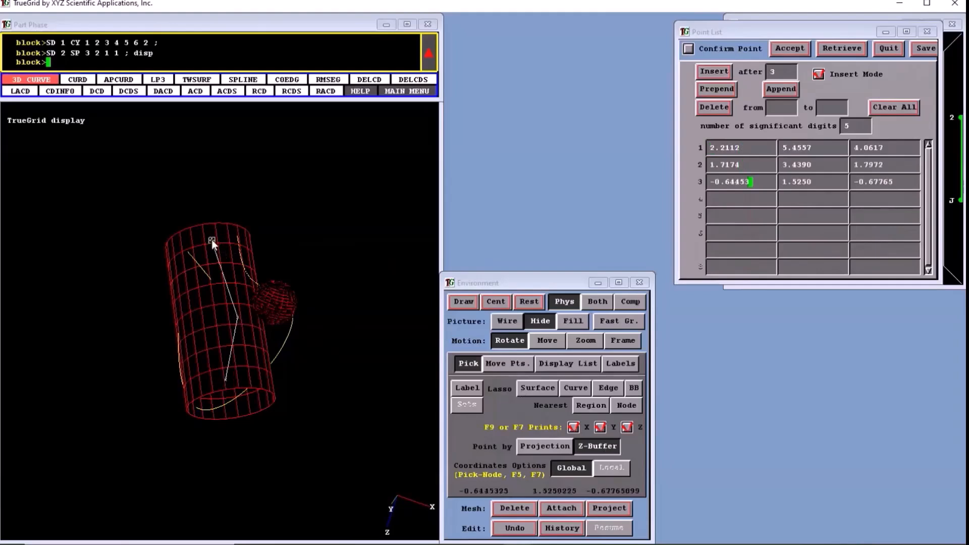
pyautogui.click(190, 317)
pyautogui.click(212, 378)
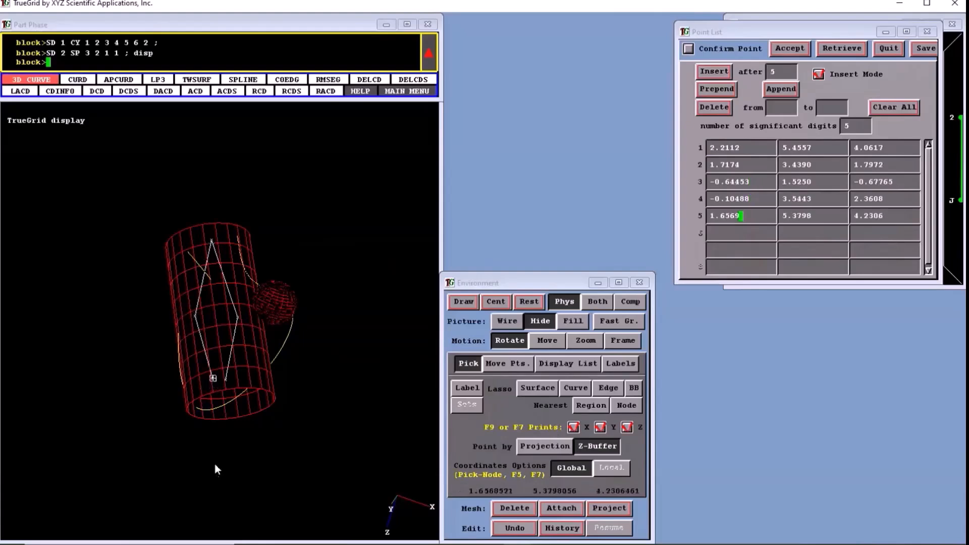
# Inspect the polygonal line from other angles and save it as curve number 2.
pyautogui.moveTo(354, 372); pyautogui.dragTo(242, 477)
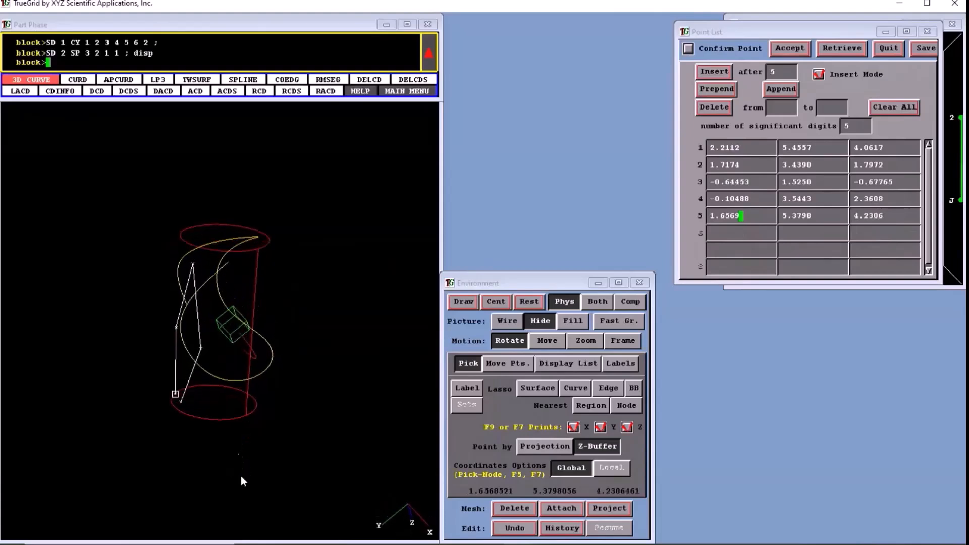
pyautogui.moveTo(294, 440); pyautogui.dragTo(413, 340)
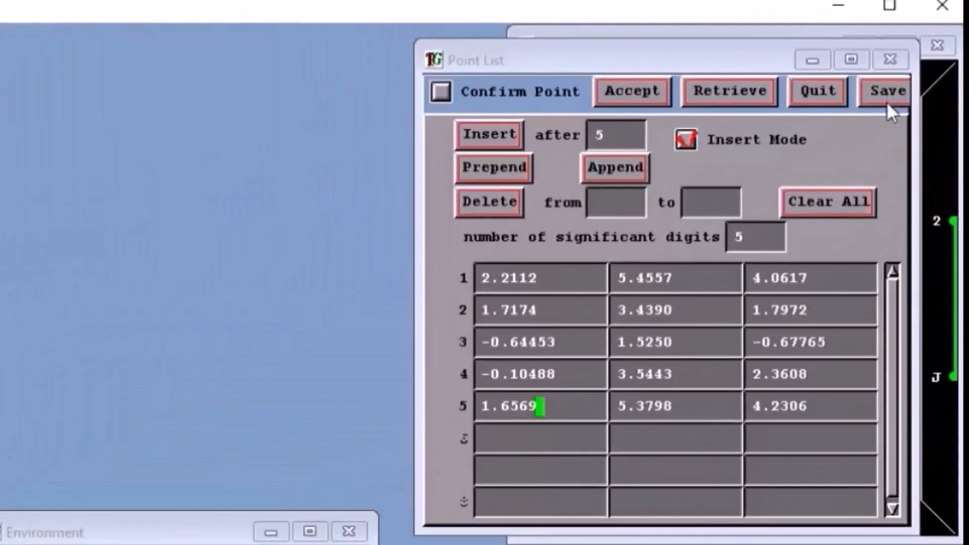
pyautogui.click(886, 91)
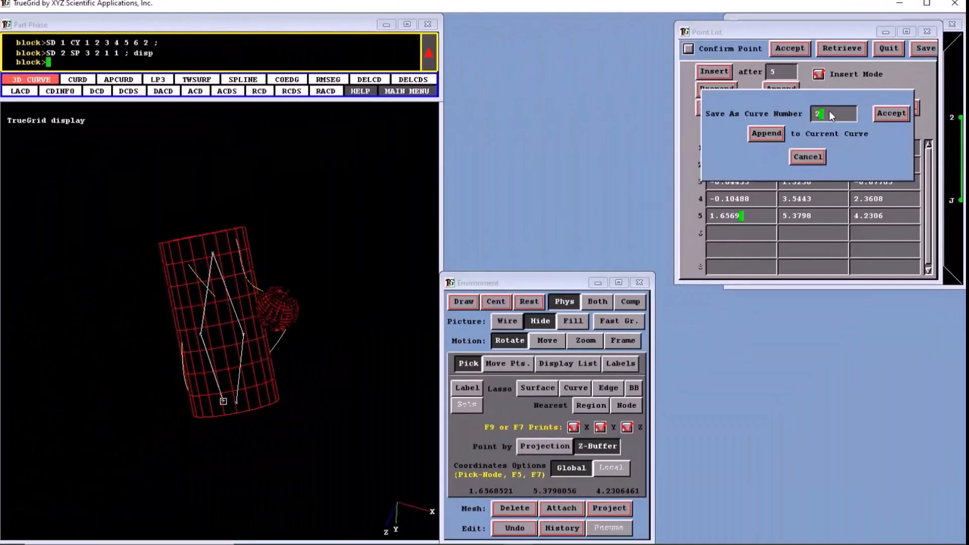
pyautogui.press('Return')
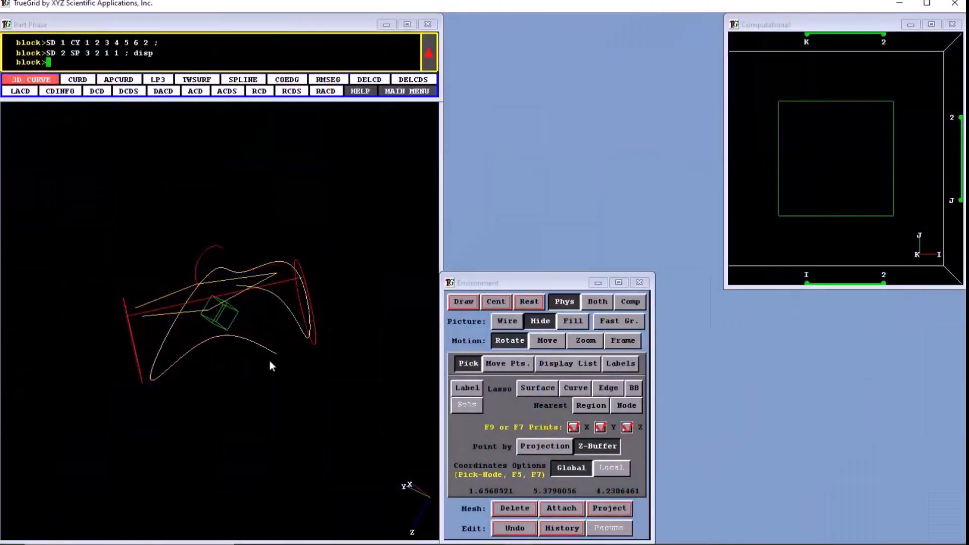
# Select the block's I = 1 face in the computational mesh and start an sfi command with that region, -1;;;.
pyautogui.moveTo(270, 360); pyautogui.dragTo(178, 356)
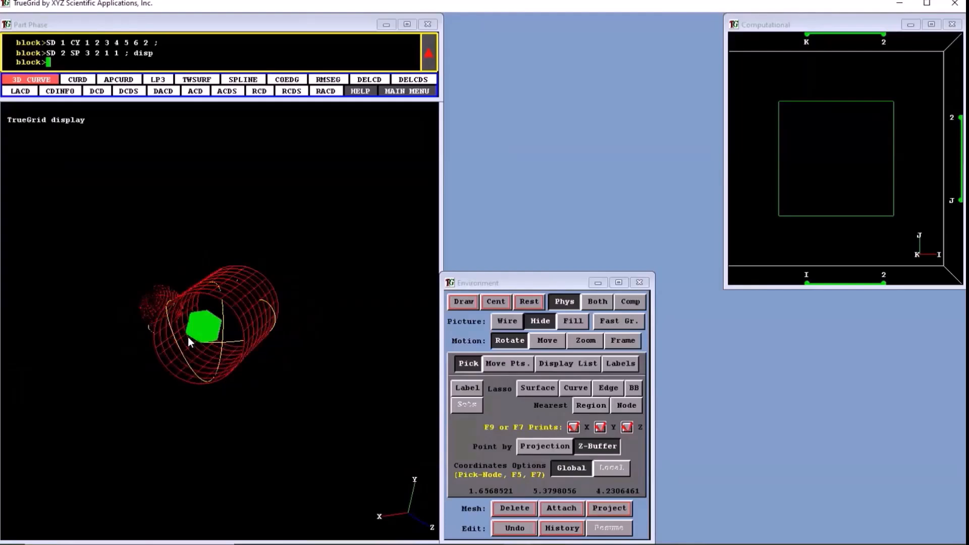
pyautogui.moveTo(771, 180); pyautogui.dragTo(799, 235, button='middle')
pyautogui.click(806, 280)
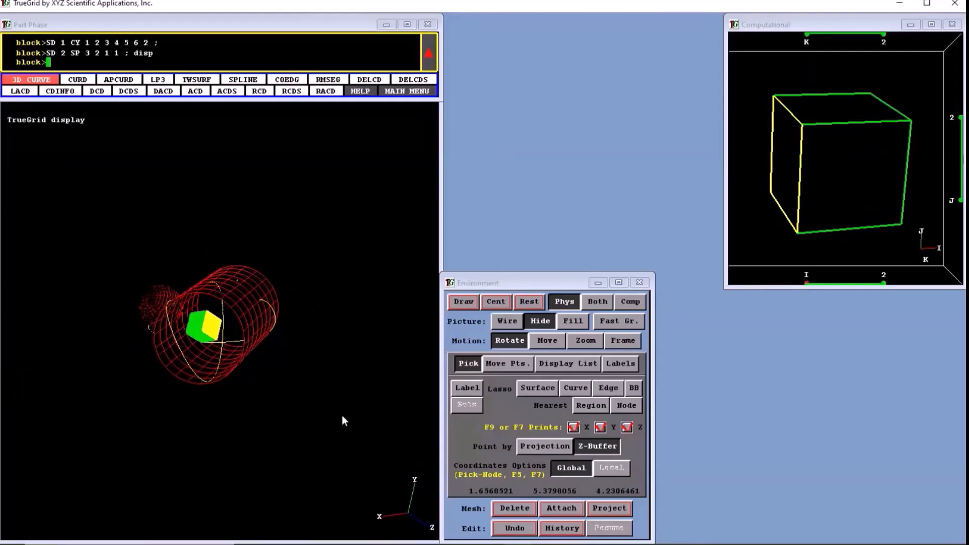
pyautogui.moveTo(341, 415); pyautogui.dragTo(248, 378)
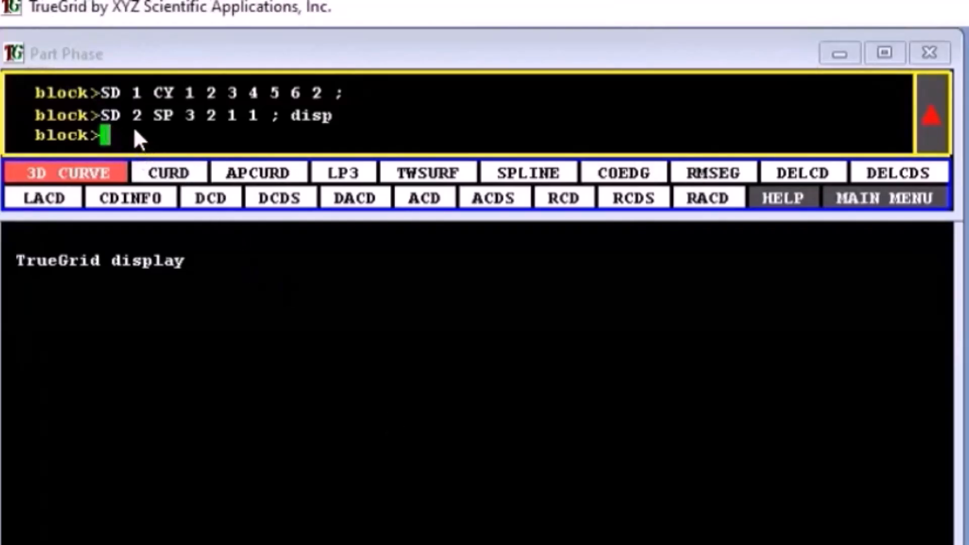
pyautogui.write('sfi')
pyautogui.press('F1')
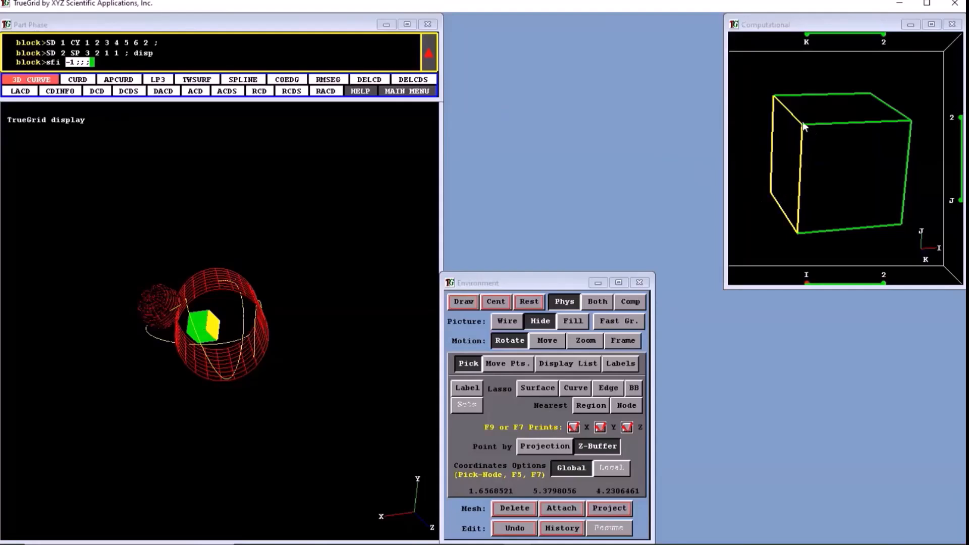
# Select the block's vertical front edge and change the sfi region to -1; 1 2; -2;.
pyautogui.click(806, 155)
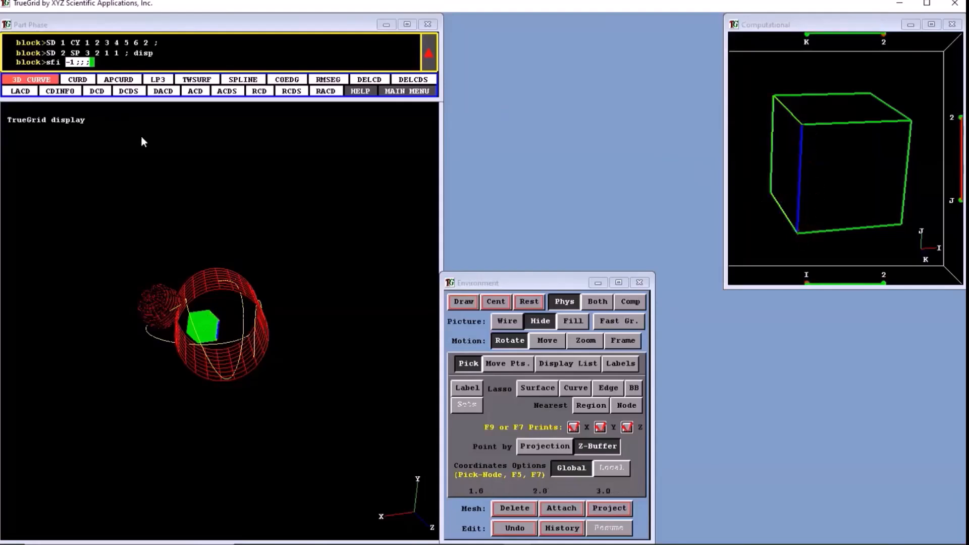
pyautogui.press('BackSpace')
pyautogui.write('-1; 1 2; -2;')
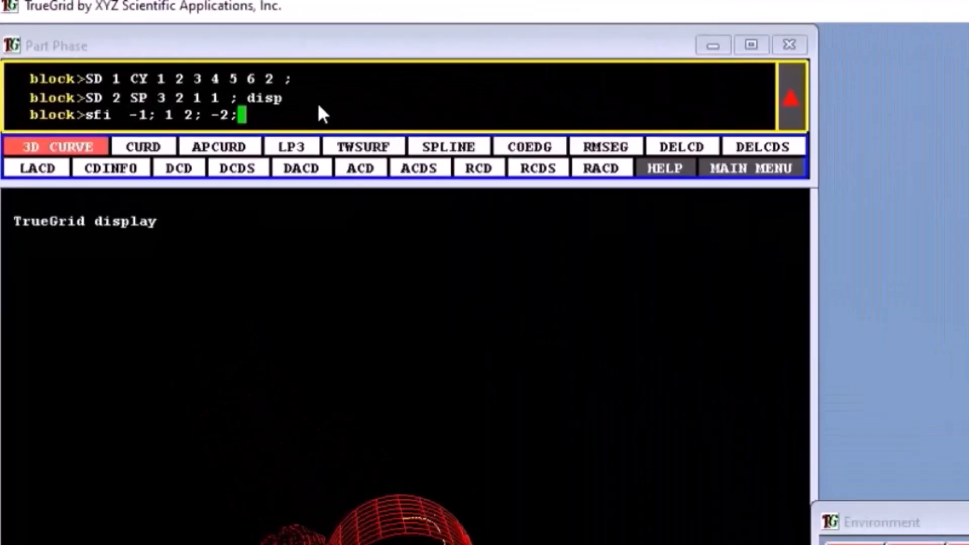
# Erase the unfinished sfi command from the command line.
pyautogui.press('BackSpace')
pyautogui.press('BackSpace')
pyautogui.press('BackSpace')
pyautogui.press('BackSpace')
pyautogui.press('BackSpace')
pyautogui.press('BackSpace')
pyautogui.press('BackSpace')
pyautogui.press('BackSpace')
pyautogui.press('BackSpace')
pyautogui.press('BackSpace')
pyautogui.press('BackSpace')
pyautogui.press('BackSpace')
pyautogui.press('BackSpace')
pyautogui.press('BackSpace')
pyautogui.press('BackSpace')
pyautogui.press('BackSpace')
pyautogui.press('BackSpace')
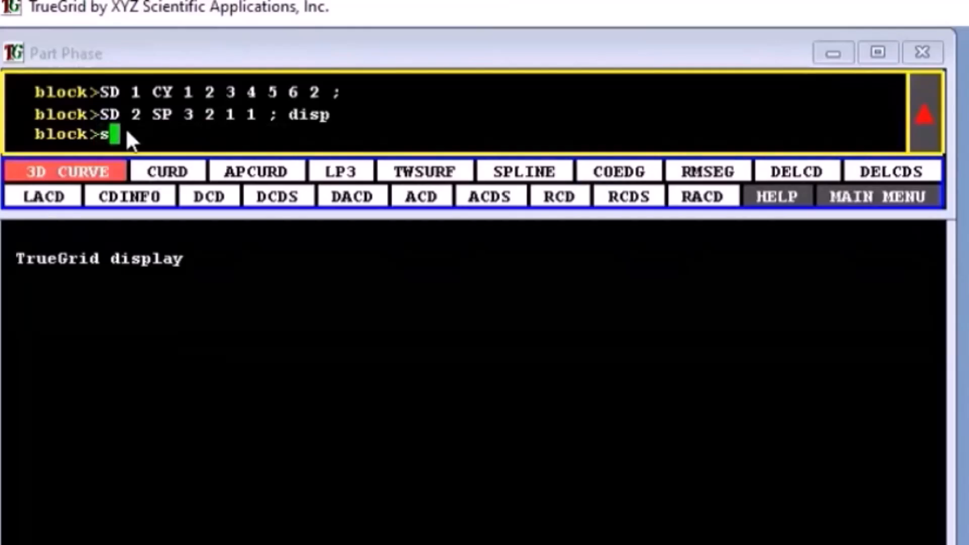
# Begin the surface definition sd 3 cy and insert only the Y coordinate of a point picked on the cylinder.
pyautogui.write('sd 3 cy')
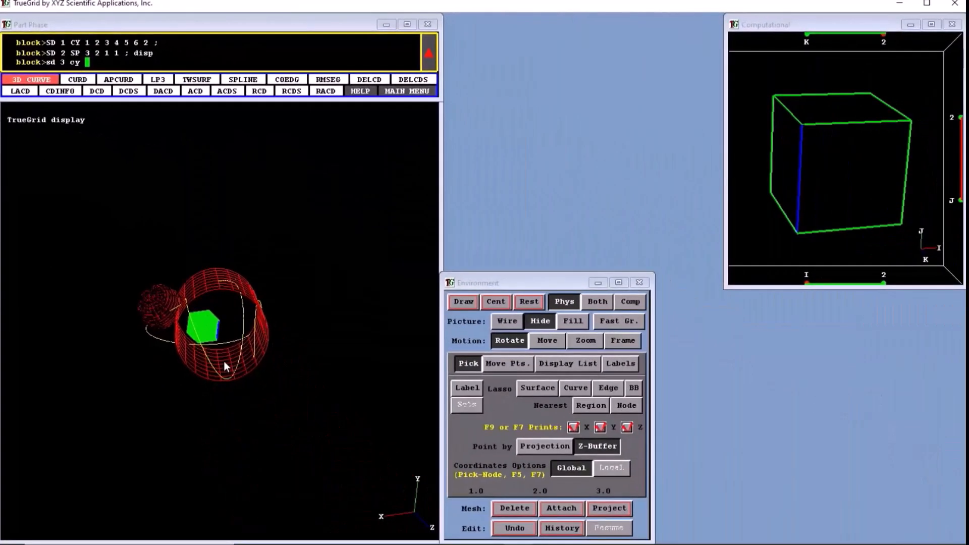
pyautogui.click(224, 361)
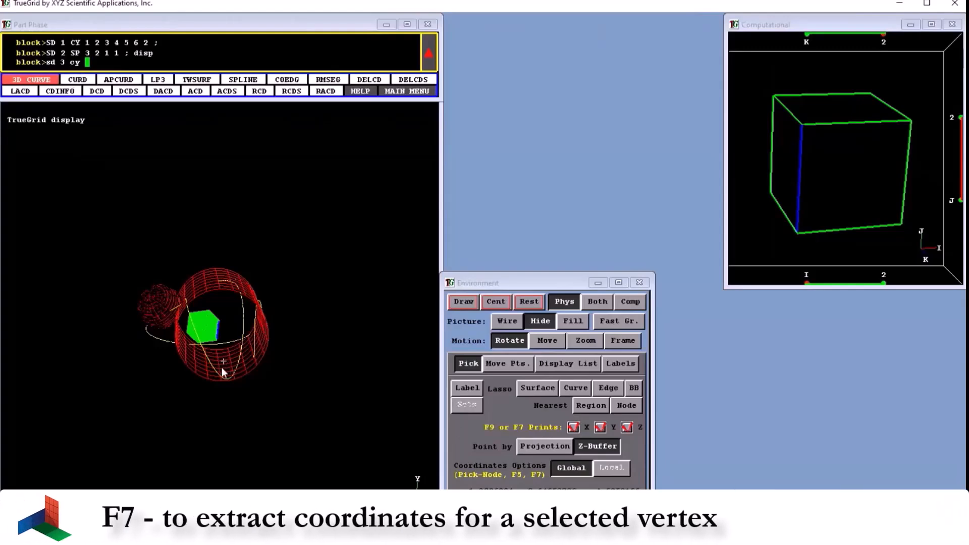
pyautogui.press('F7')
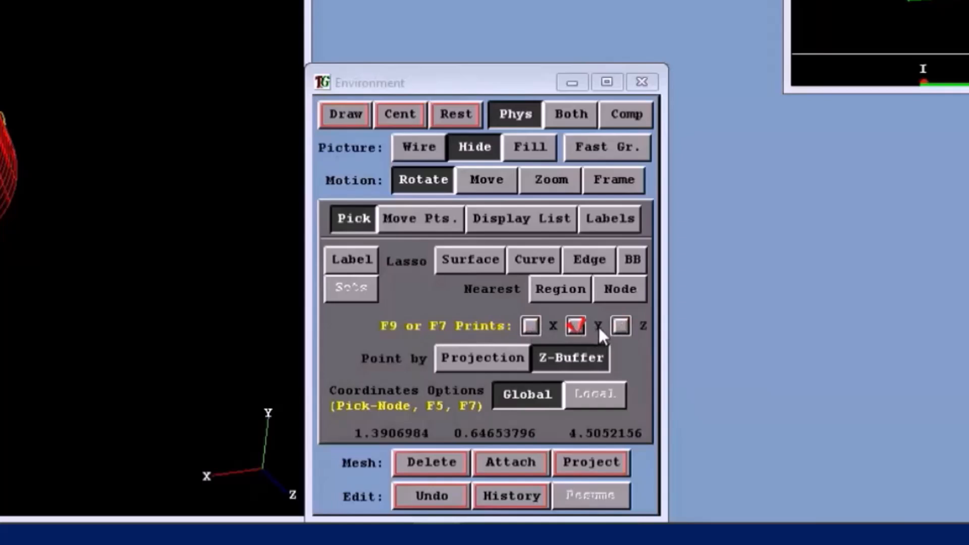
pyautogui.press('F7')
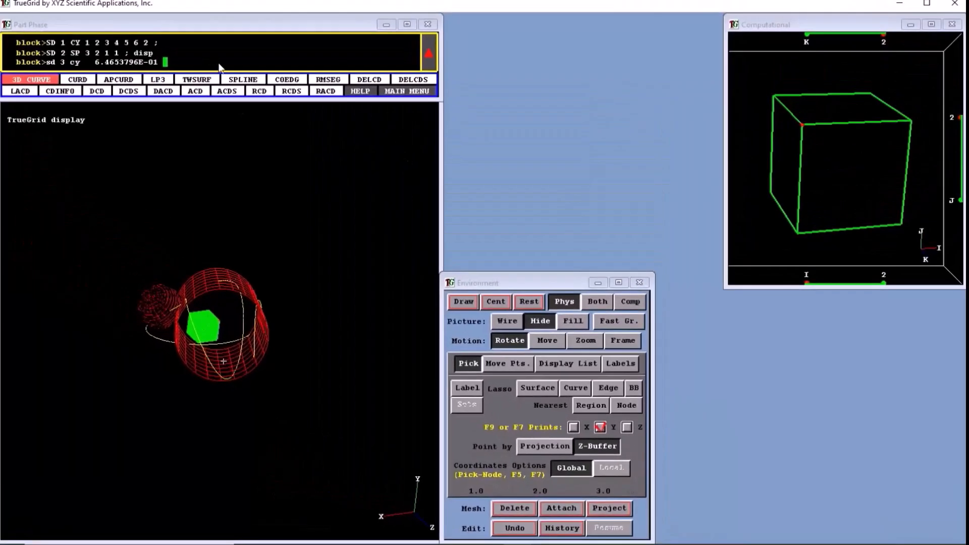
# Extend the sd 3 cy command with 1 2 2 1 2 2 and the Y coordinate of another picked point.
pyautogui.write('1 2 2 1 2 2')
pyautogui.click(231, 365)
pyautogui.press('F9')
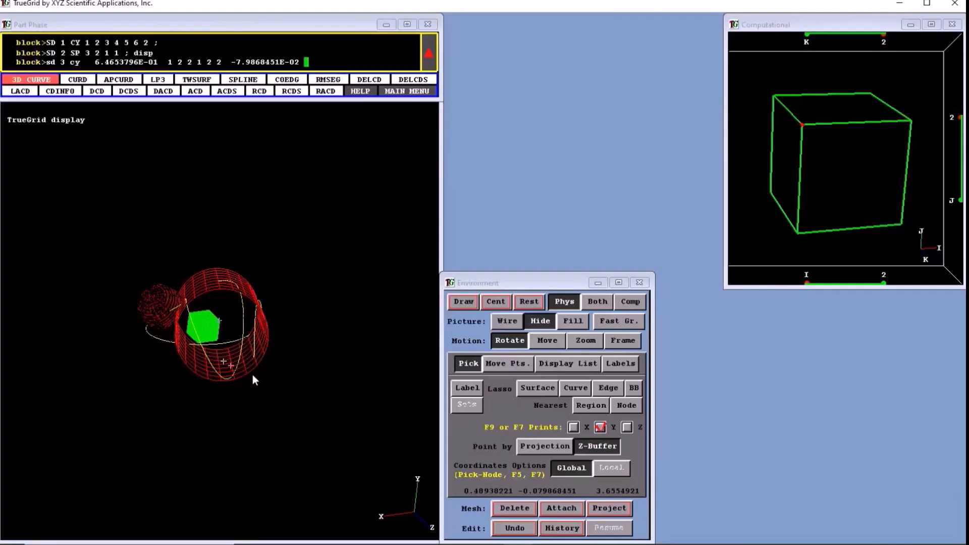
# Erase the unfinished sd 3 cy command from the command line.
pyautogui.press('BackSpace')
pyautogui.press('BackSpace')
pyautogui.press('BackSpace')
pyautogui.press('BackSpace')
pyautogui.press('BackSpace')
pyautogui.press('BackSpace')
pyautogui.press('BackSpace')
pyautogui.press('BackSpace')
pyautogui.press('BackSpace')
pyautogui.press('BackSpace')
pyautogui.press('BackSpace')
pyautogui.press('BackSpace')
pyautogui.press('BackSpace')
pyautogui.press('BackSpace')
pyautogui.press('BackSpace')
pyautogui.press('BackSpace')
pyautogui.press('BackSpace')
pyautogui.press('BackSpace')
pyautogui.press('BackSpace')
pyautogui.press('BackSpace')
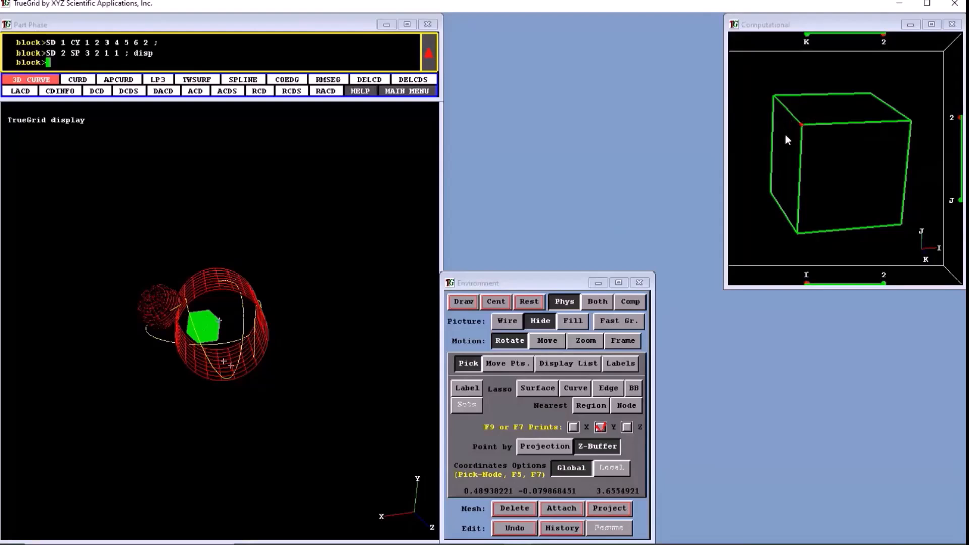
# Select the block's J = 2 face in the computational mesh and clear the mesh selection.
pyautogui.click(853, 95)
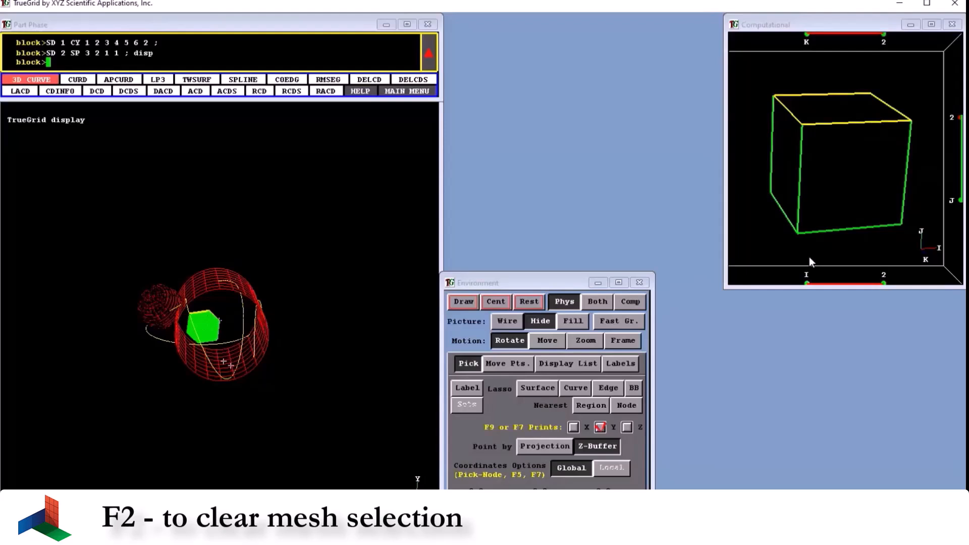
pyautogui.press('F2')
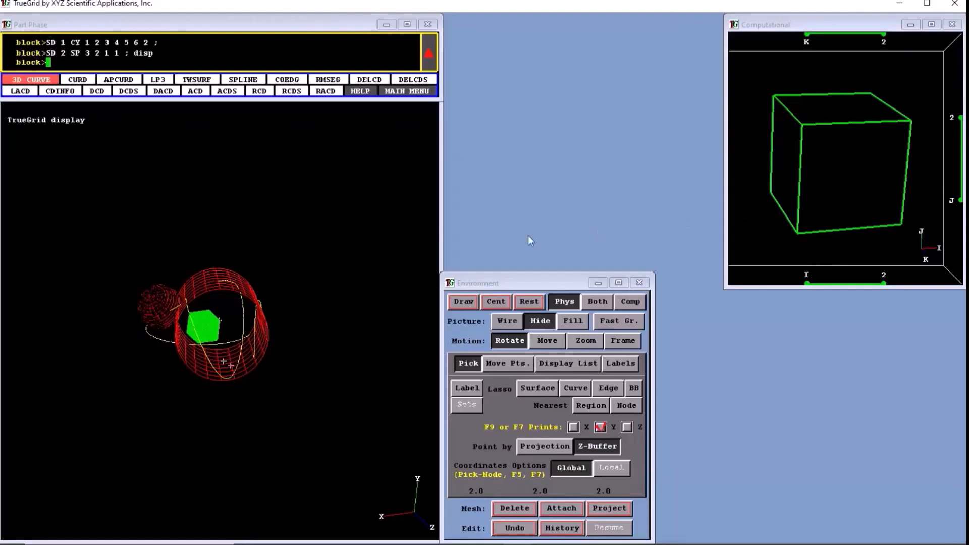
# Start a 3D spline curve and place five points for it on the cylinder surface.
pyautogui.click(408, 91)
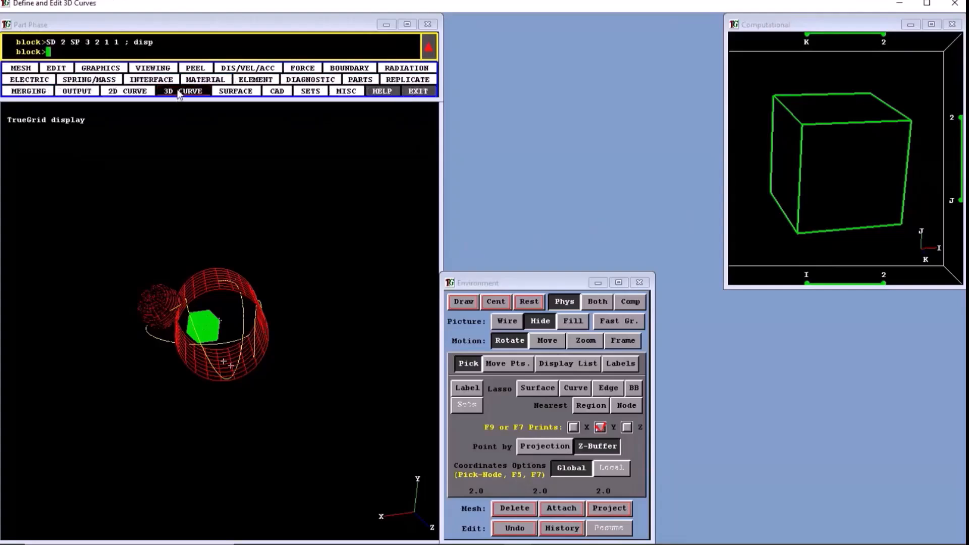
pyautogui.click(179, 93)
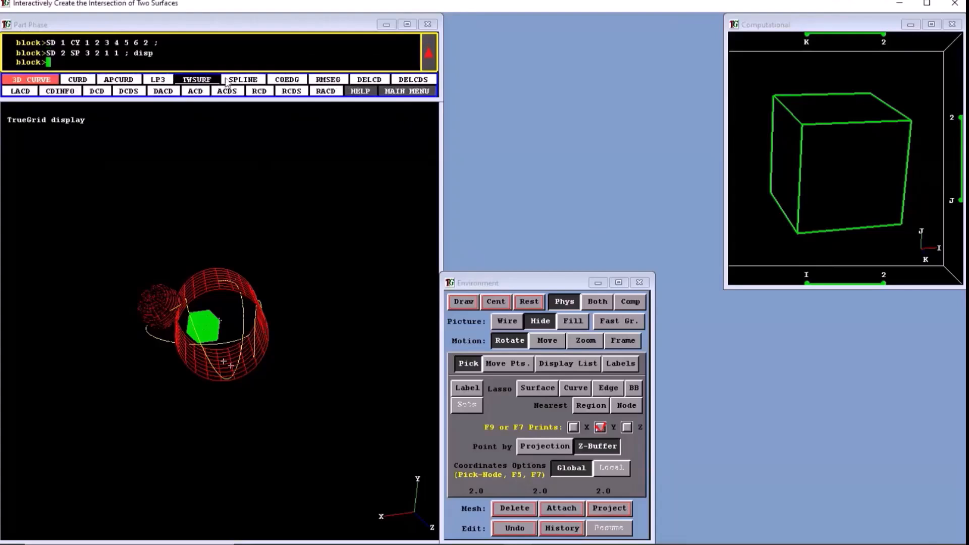
pyautogui.click(240, 81)
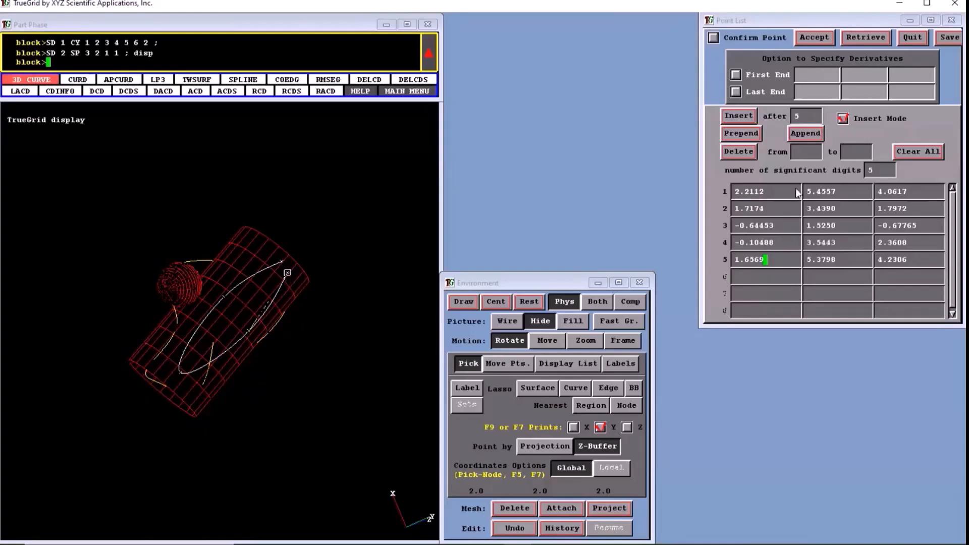
# Turn off Insert Mode and reposition the spline's fifth and third points along the cylinder surface.
pyautogui.click(842, 119)
pyautogui.moveTo(278, 275)
pyautogui.mouseDown()
pyautogui.moveTo(261, 286)
pyautogui.moveTo(295, 280)
pyautogui.moveTo(290, 271)
pyautogui.mouseUp()
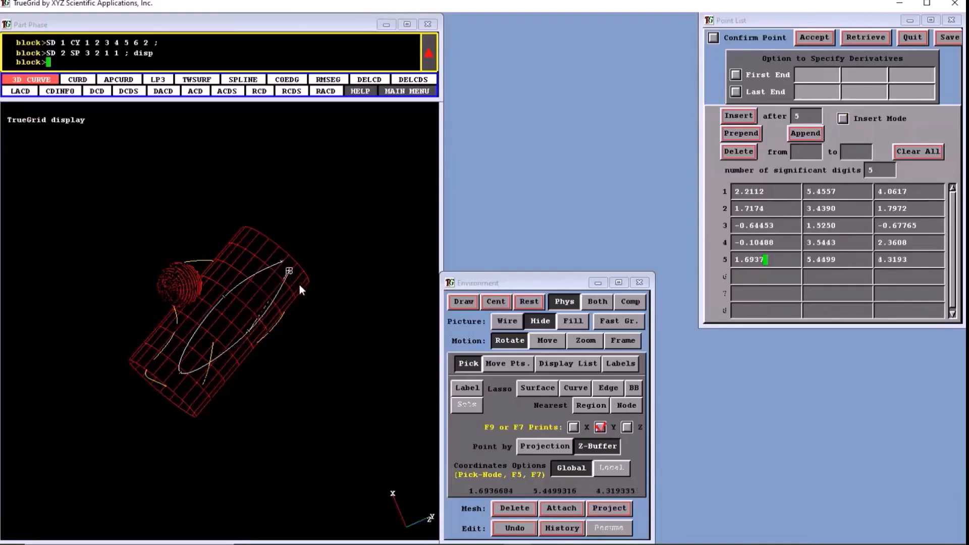
pyautogui.moveTo(286, 271); pyautogui.dragTo(261, 314)
pyautogui.click(177, 368)
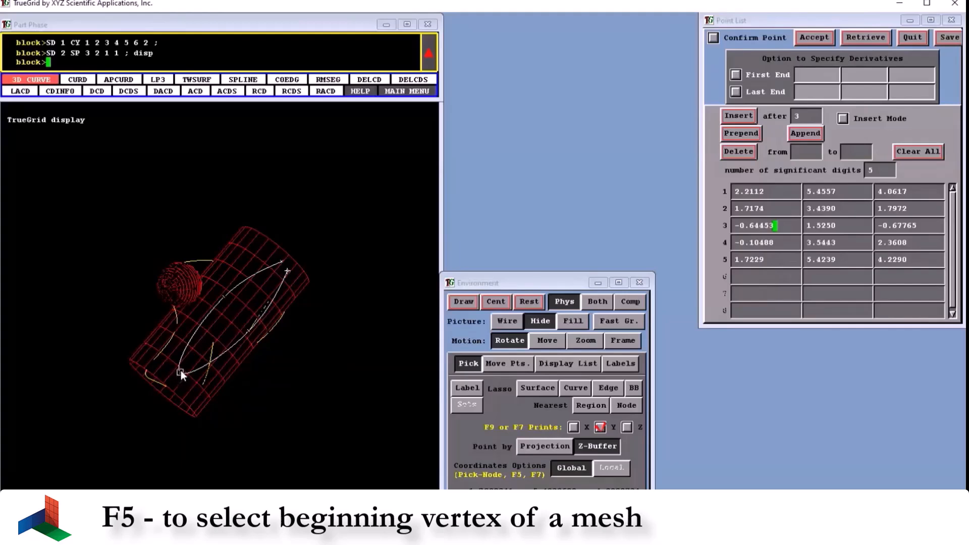
pyautogui.moveTo(180, 371)
pyautogui.mouseDown()
pyautogui.moveTo(217, 329)
pyautogui.moveTo(212, 341)
pyautogui.moveTo(223, 346)
pyautogui.mouseUp()
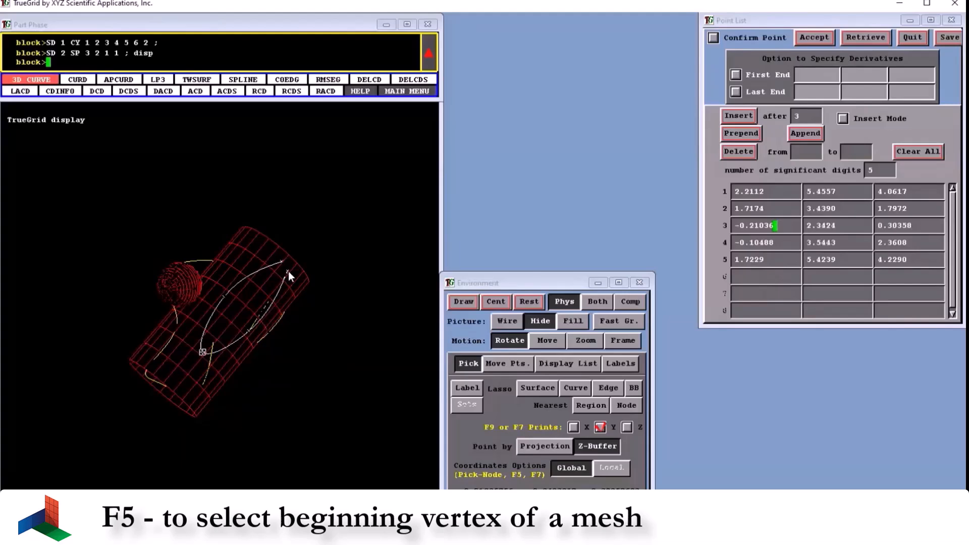
# Delete the spline's third point and quit the point list without accepting the curve.
pyautogui.press('F5')
pyautogui.click(738, 151)
pyautogui.moveTo(337, 494); pyautogui.dragTo(529, 257)
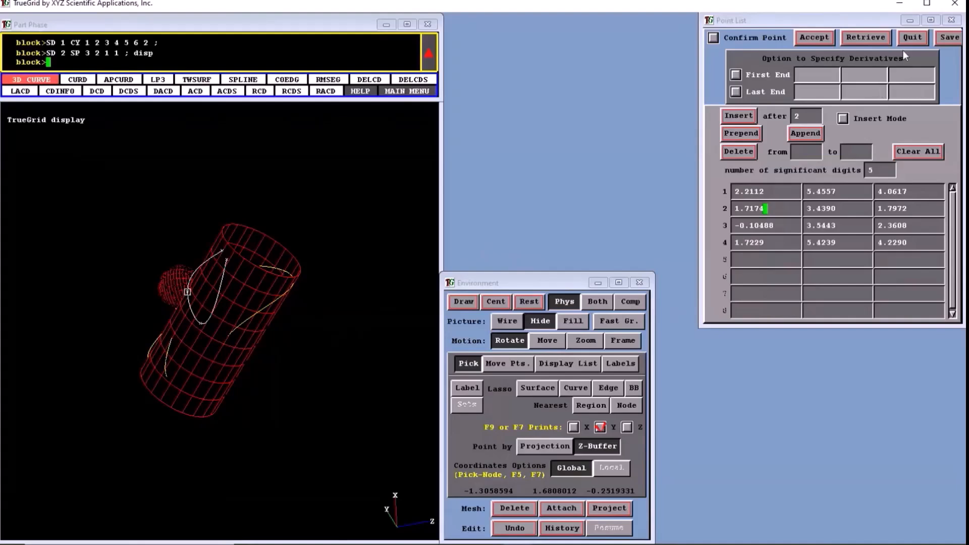
pyautogui.click(912, 37)
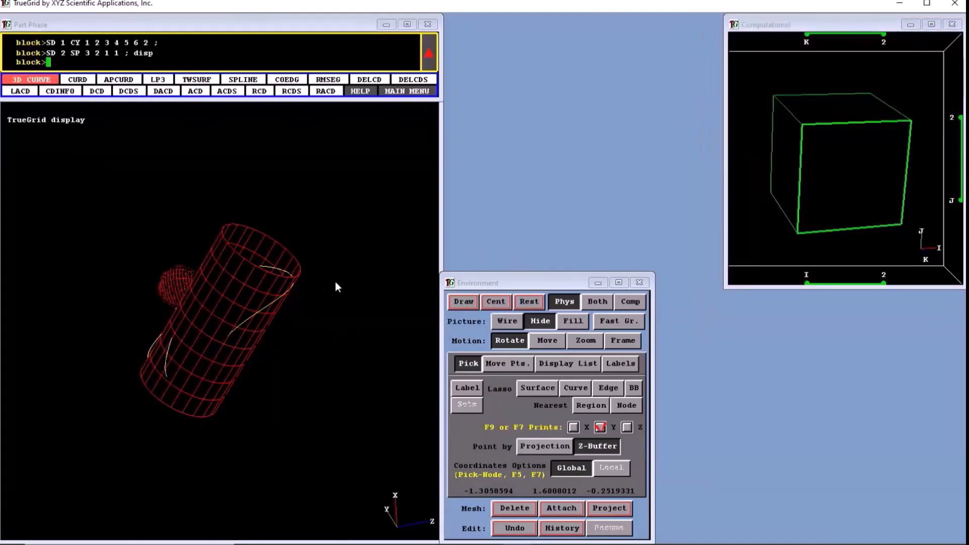
# Select the block mesh's K = 2 face in the physical view by picking its beginning and ending vertices.
pyautogui.moveTo(337, 255); pyautogui.dragTo(335, 264)
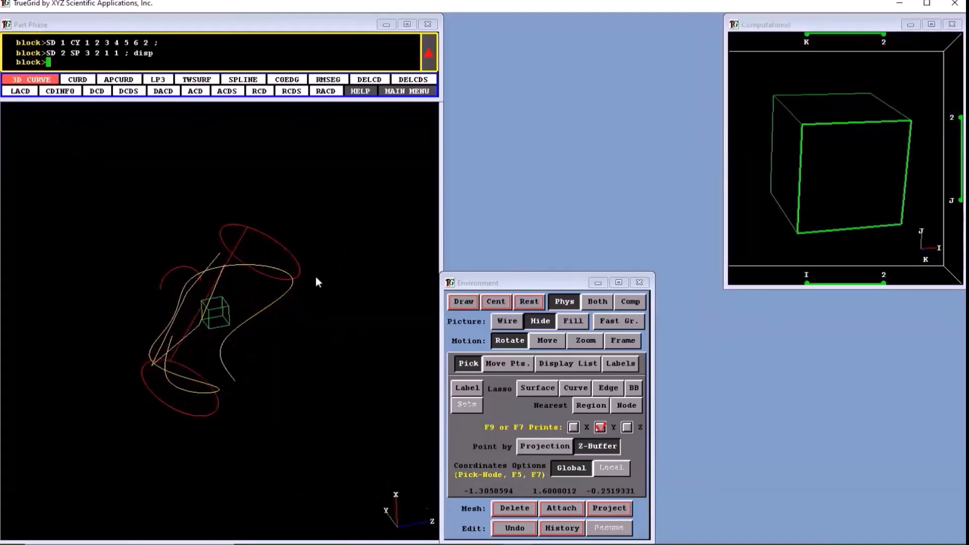
pyautogui.click(623, 342)
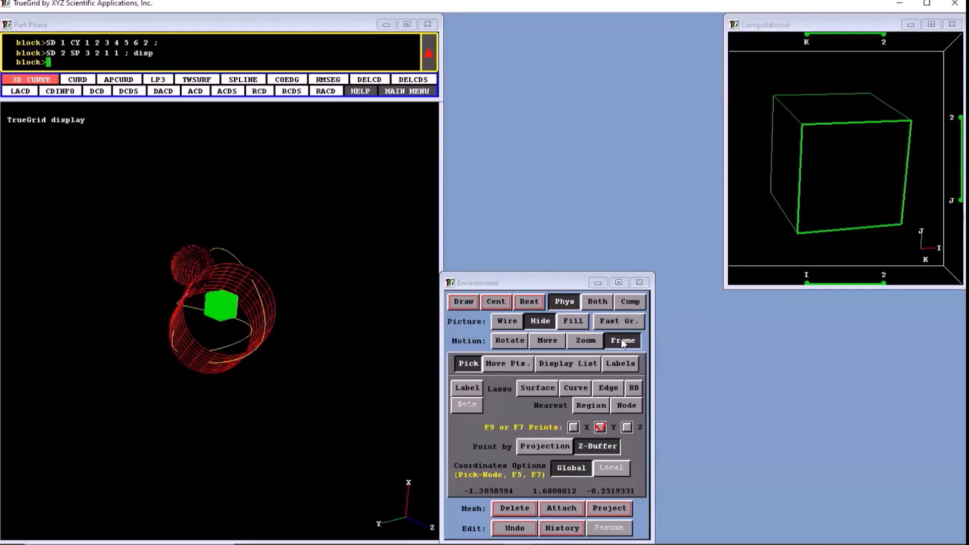
pyautogui.click(530, 303)
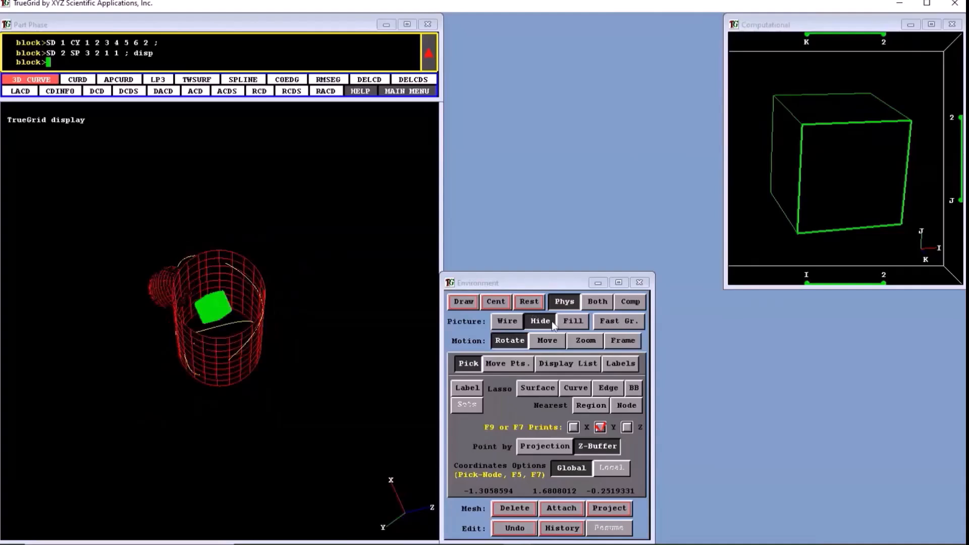
pyautogui.click(624, 342)
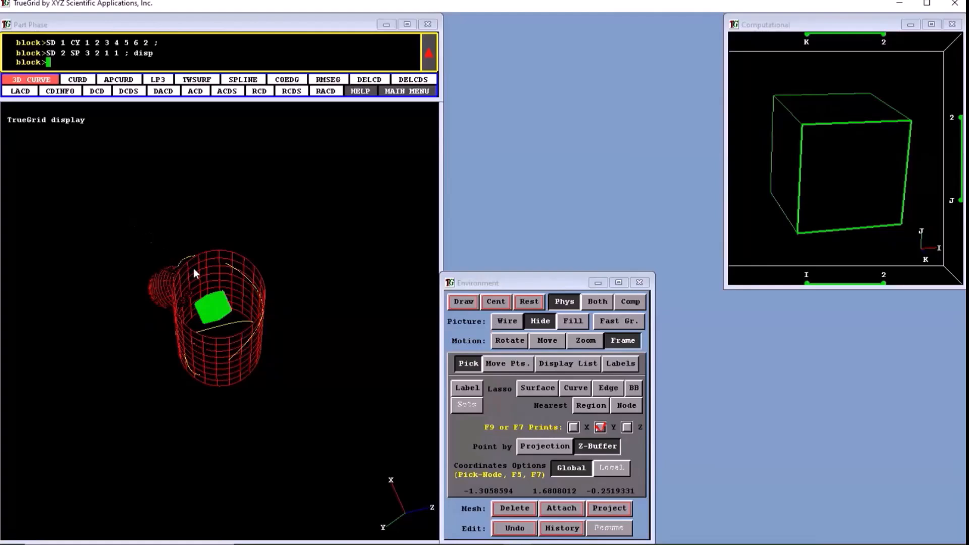
pyautogui.moveTo(173, 263); pyautogui.dragTo(246, 341)
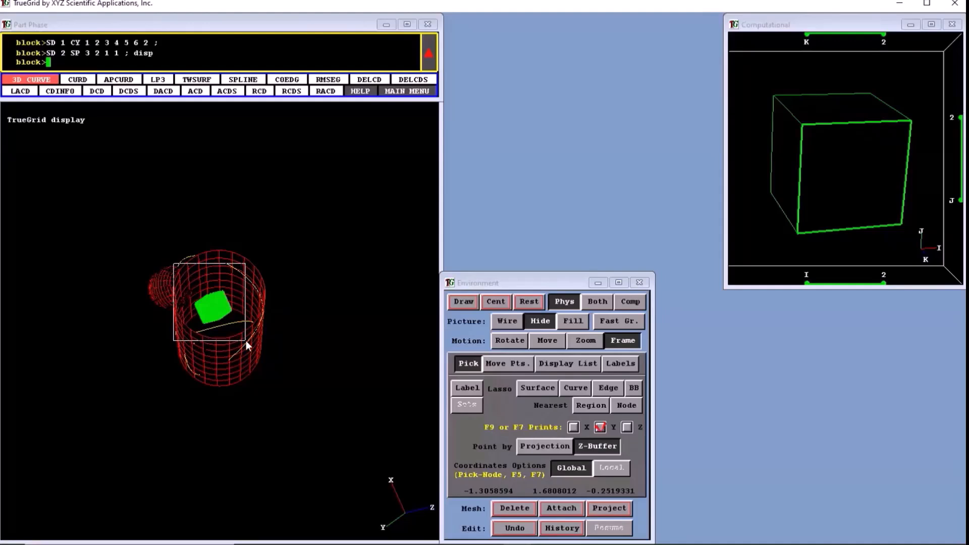
pyautogui.moveTo(130, 228); pyautogui.dragTo(361, 460, button='middle')
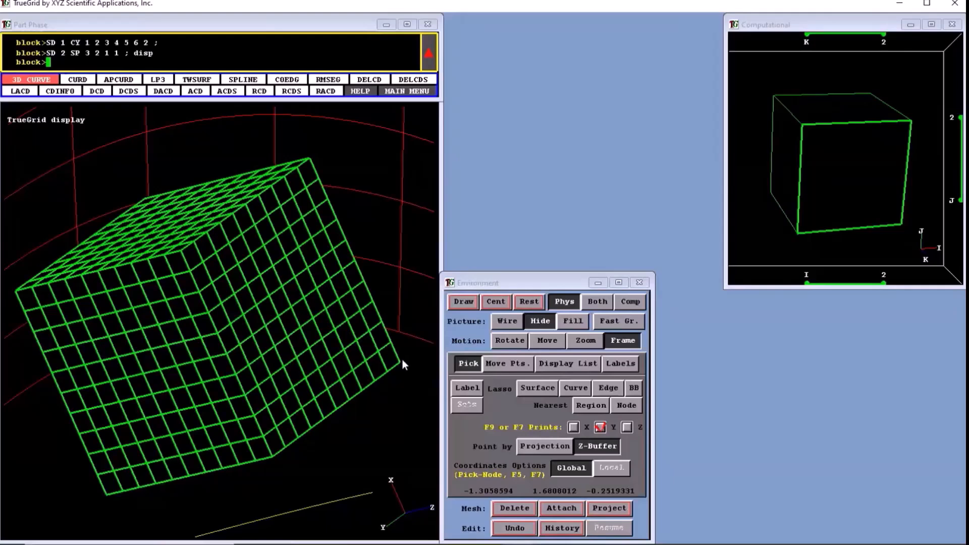
pyautogui.click(178, 253)
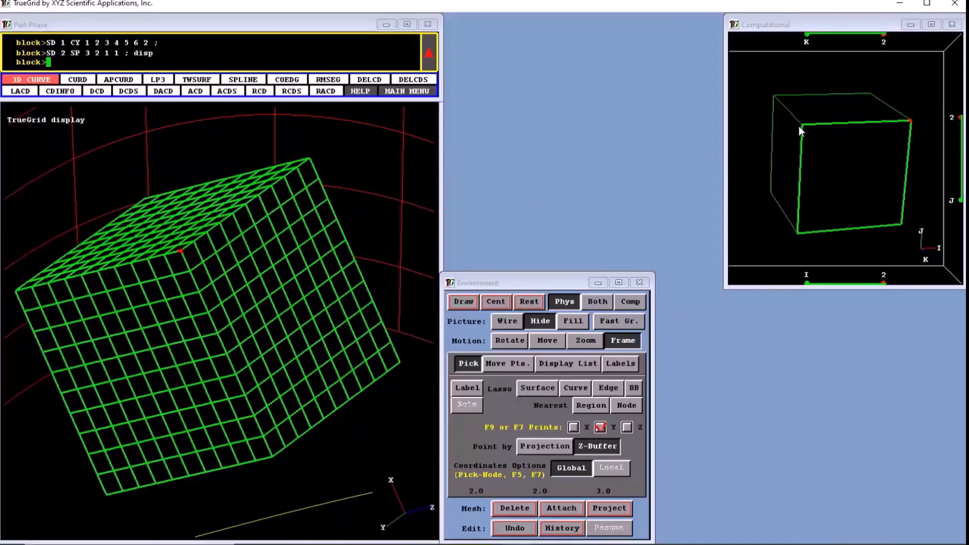
pyautogui.click(899, 223)
pyautogui.click(179, 261)
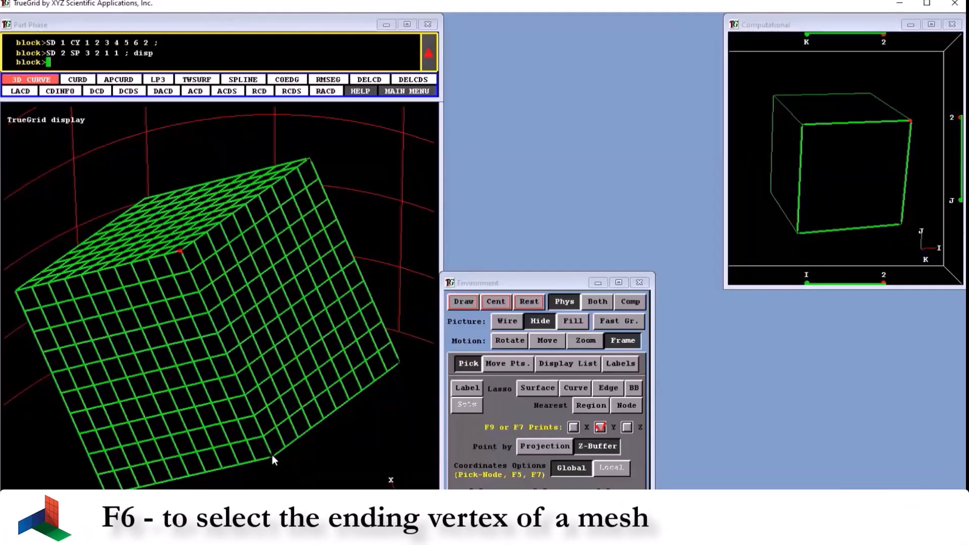
pyautogui.press('F6')
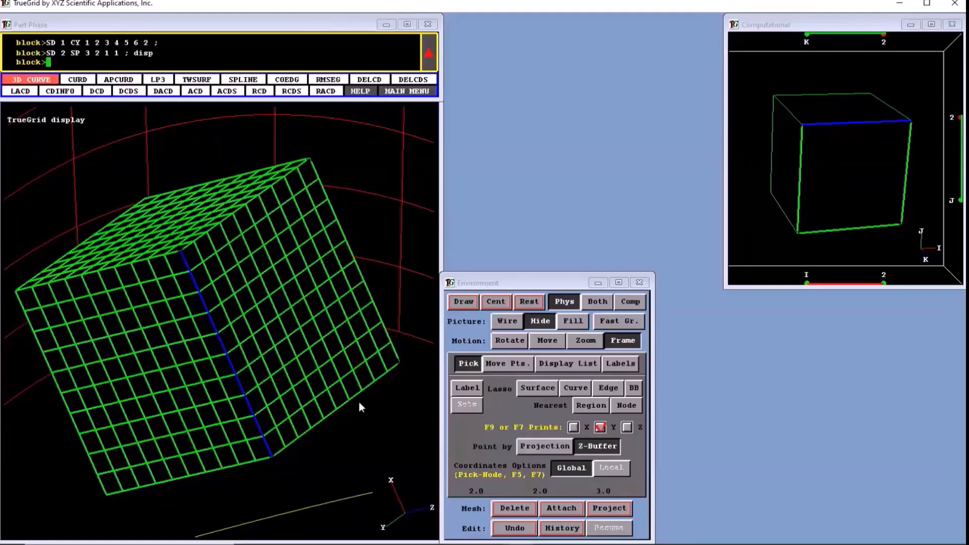
pyautogui.click(398, 359)
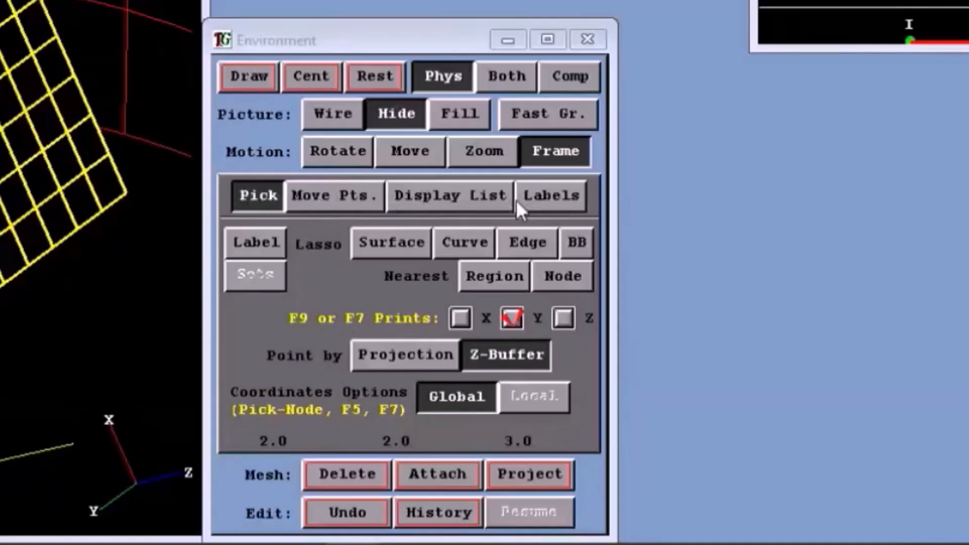
# Show the surface point labels and pick the points 1.3.96, 1.3.98 and 1.4.1 by label to read their coordinates.
pyautogui.click(552, 195)
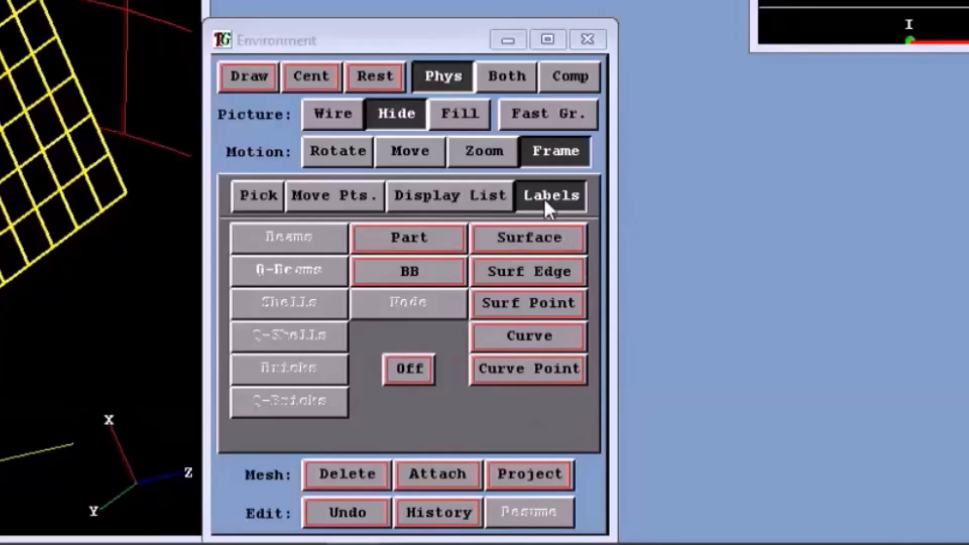
pyautogui.click(520, 306)
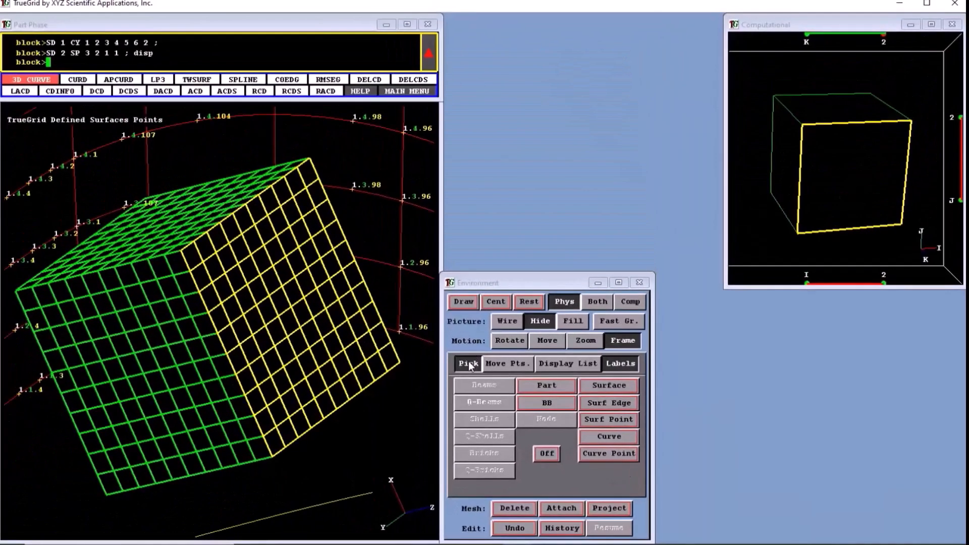
pyautogui.click(254, 195)
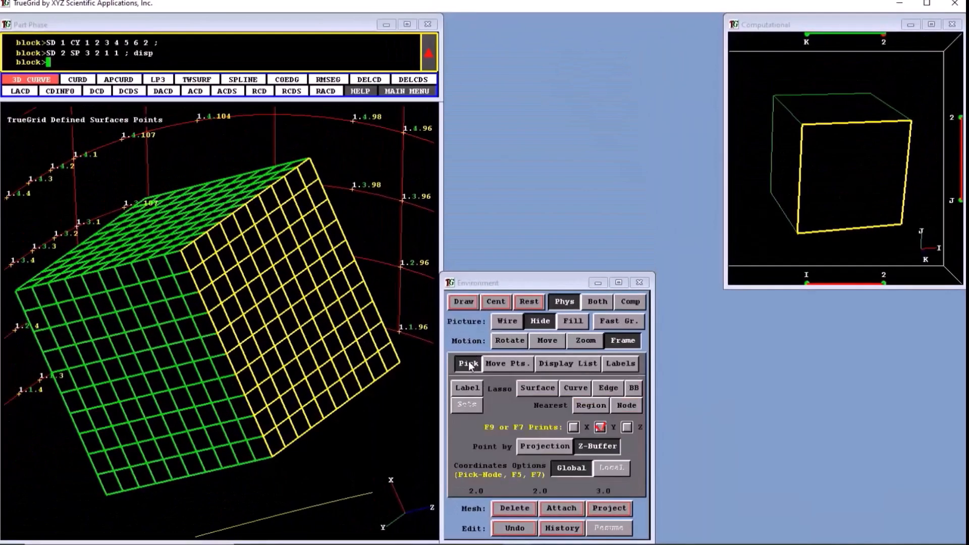
pyautogui.click(465, 391)
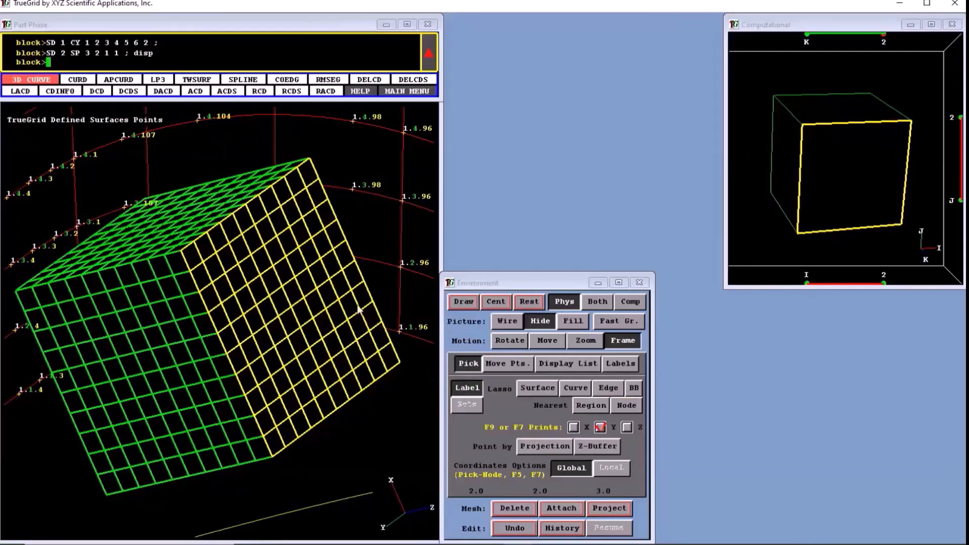
pyautogui.click(415, 262)
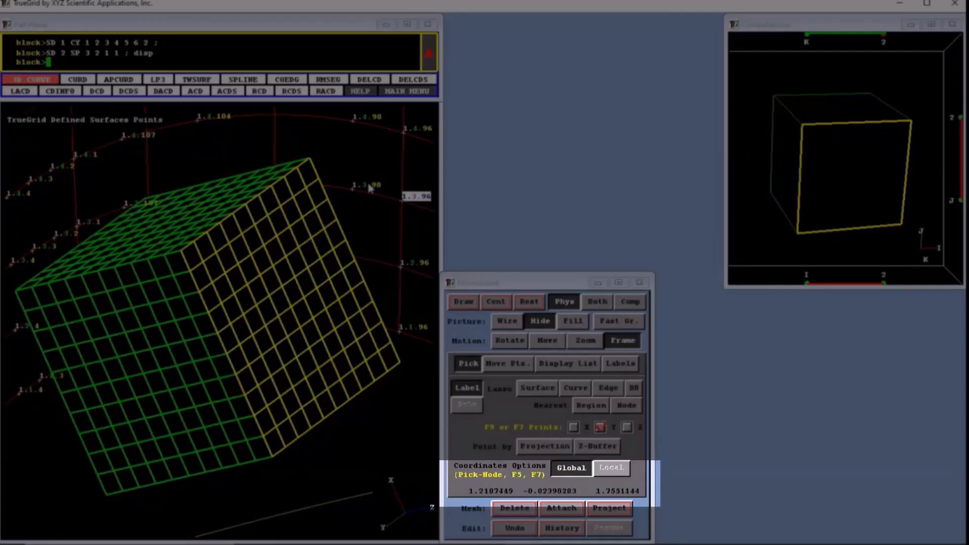
pyautogui.click(367, 185)
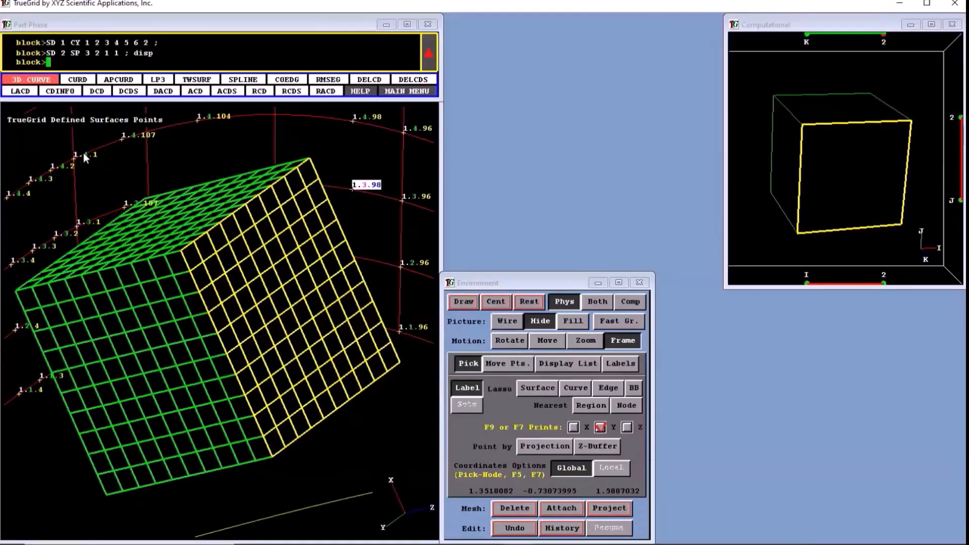
pyautogui.click(84, 155)
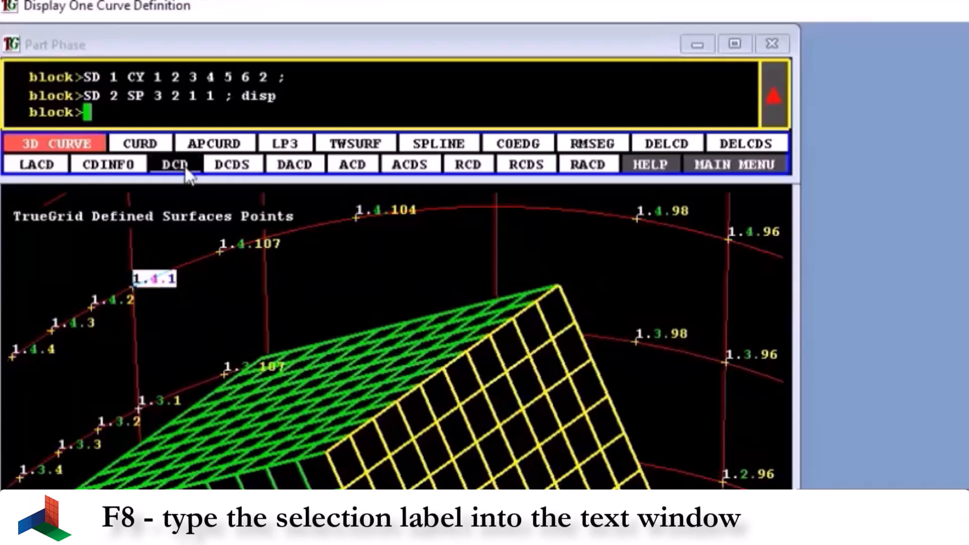
pyautogui.press('F8')
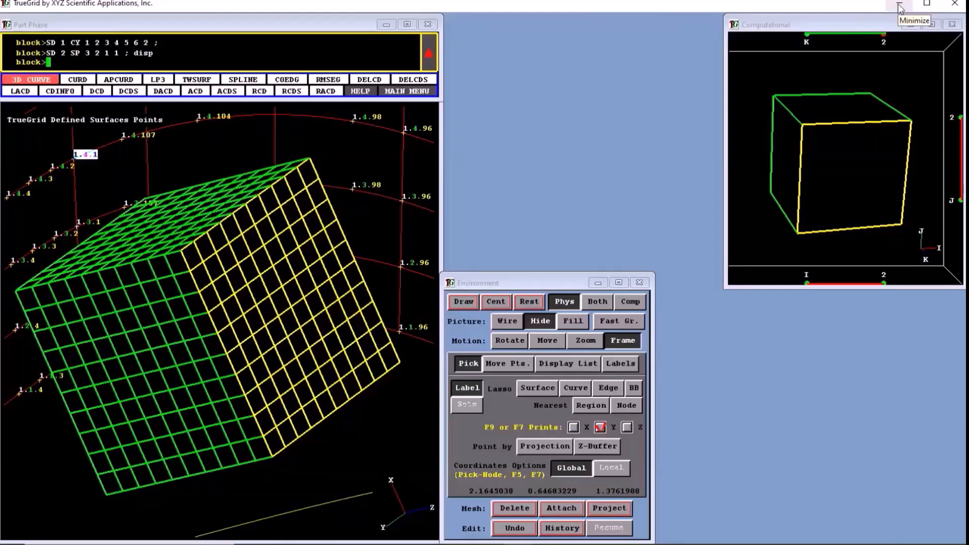
# Turn off the surface point labels in the physical view.
pyautogui.click(900, 7)
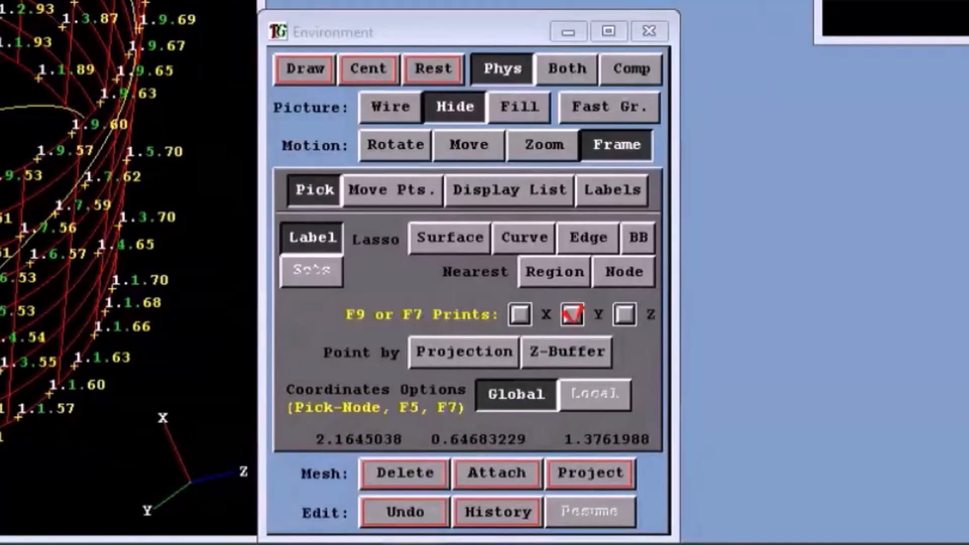
pyautogui.click(605, 190)
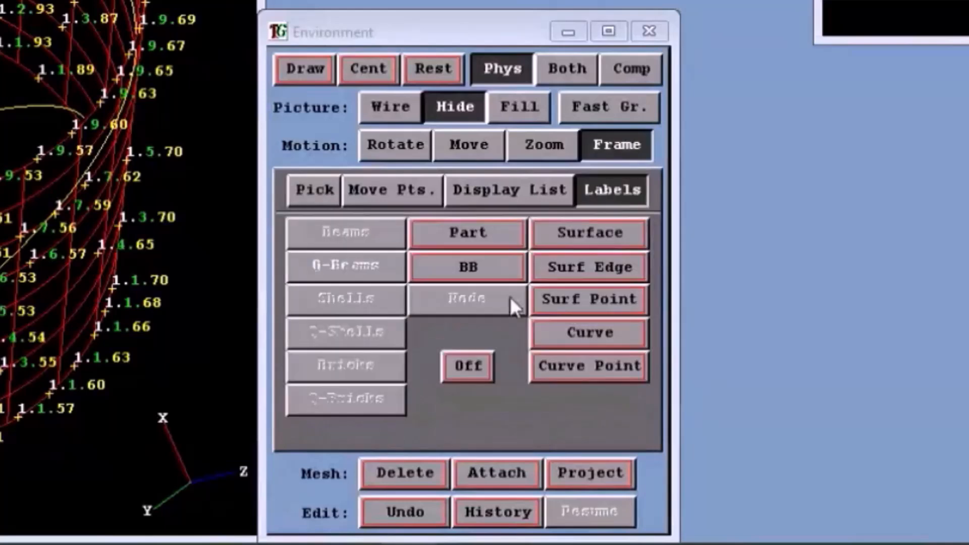
pyautogui.click(463, 373)
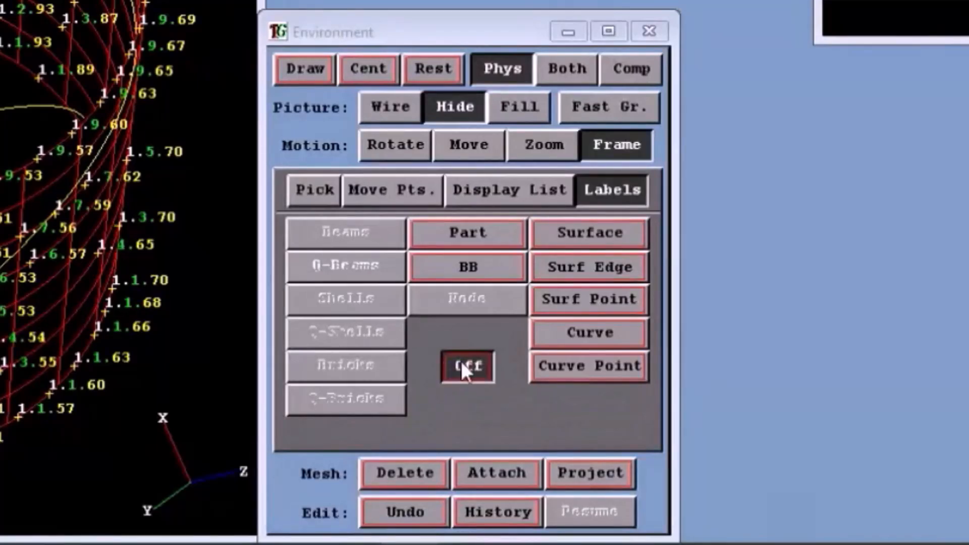